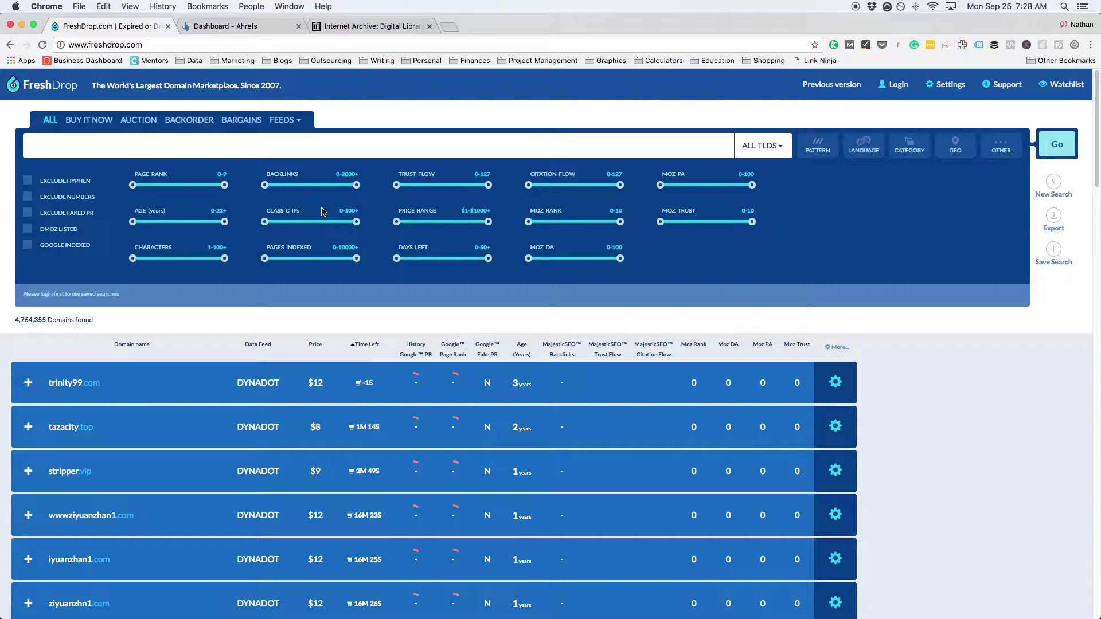
Set minimum Trust Flow and Moz DA to 10 and keep only Google-indexed domains.
left_click_drag(396, 186, 404, 186)
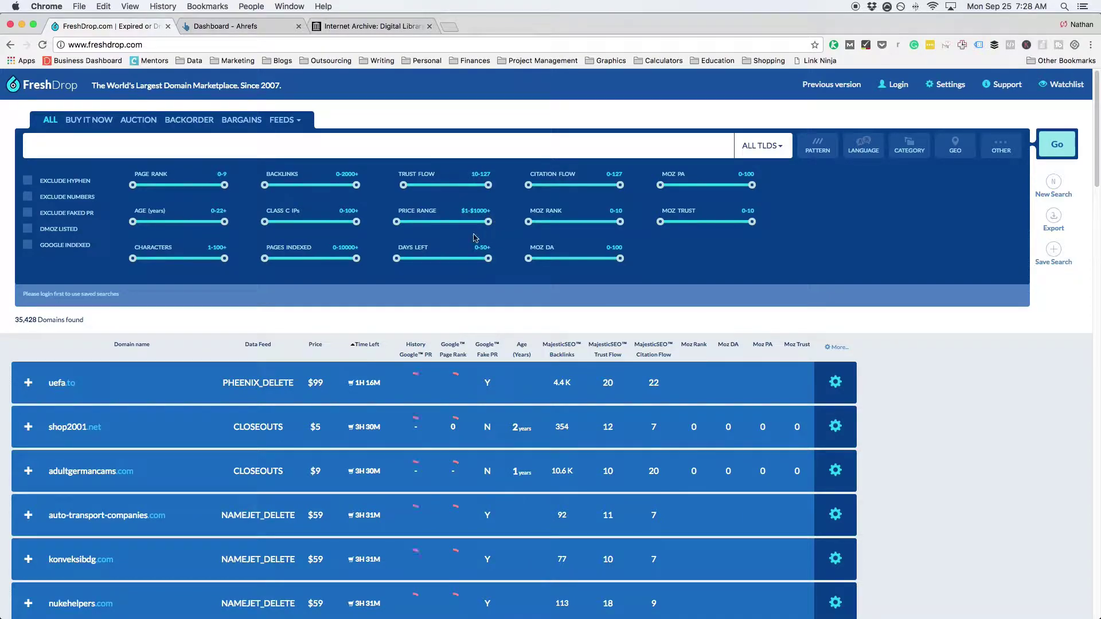
left_click_drag(529, 258, 536, 260)
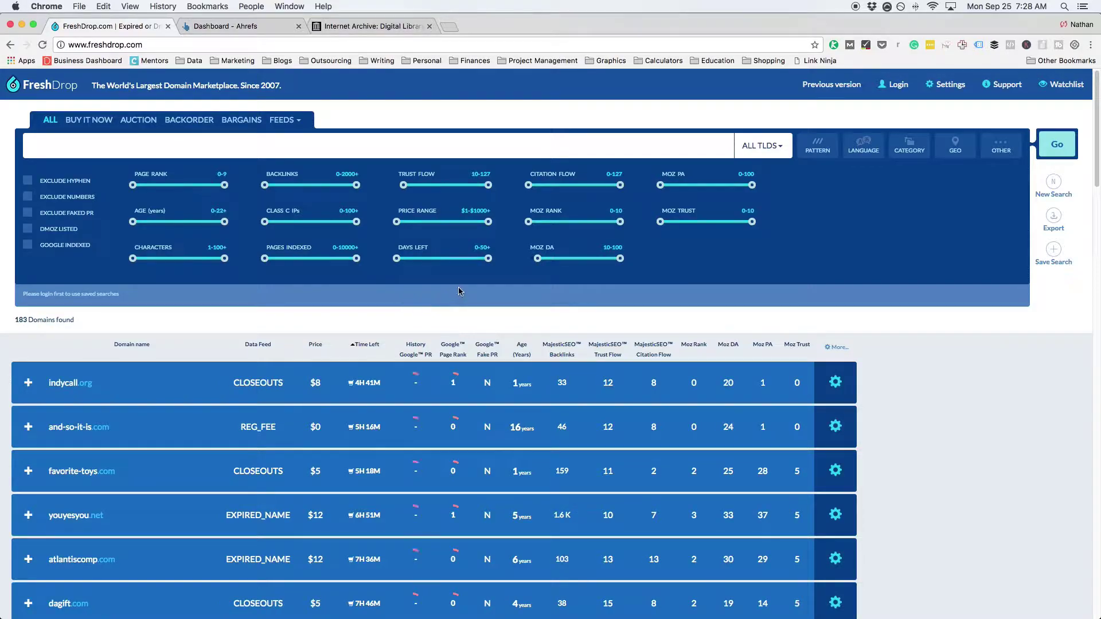
scroll(308, 298, "down", 1)
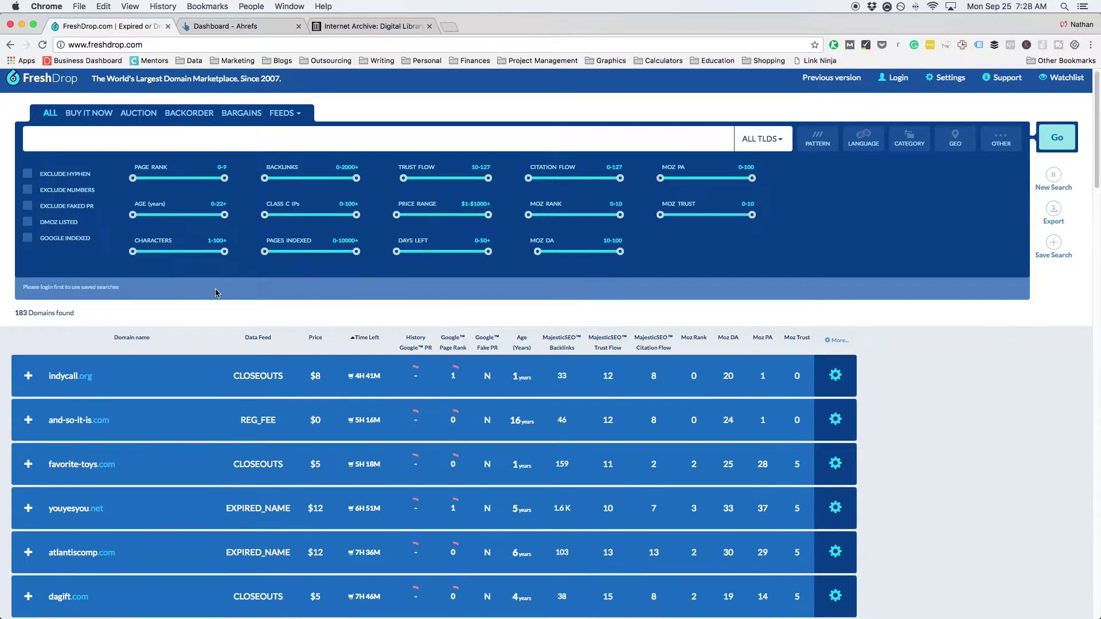
left_click(28, 236)
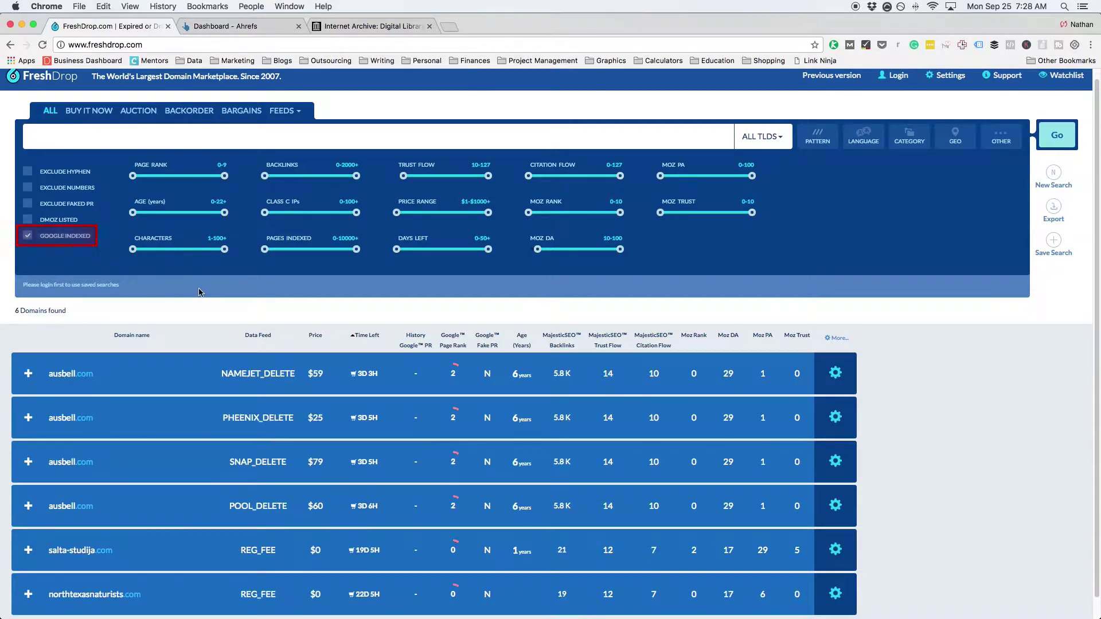
scroll(184, 291, "down", 1)
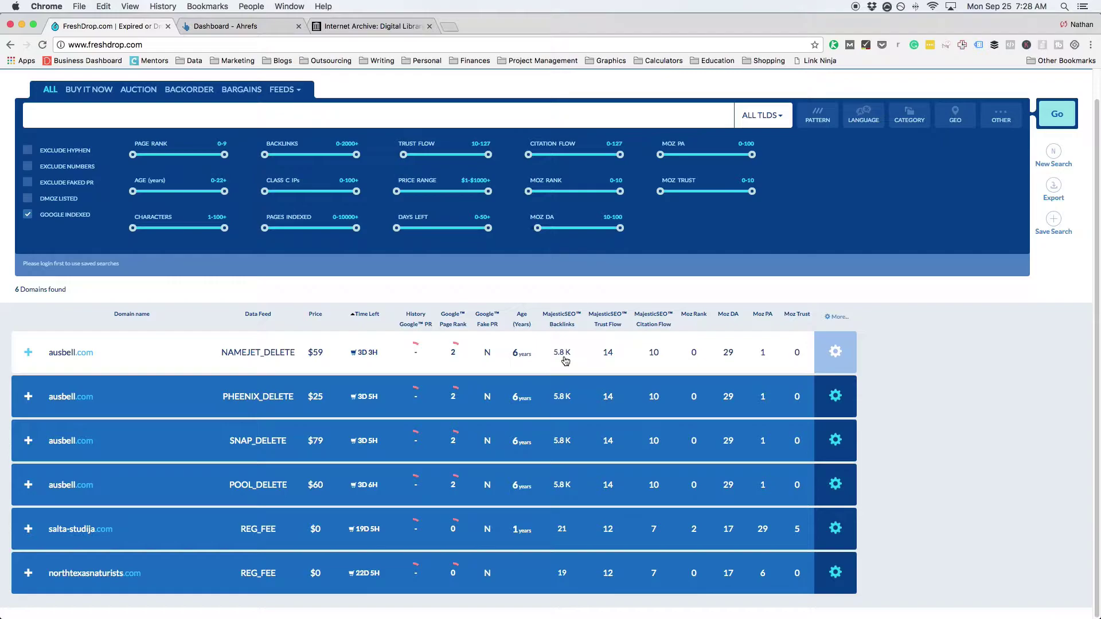
Look up ausbell.com in Ahrefs and open its backlinks list of 89 groups.
left_click_drag(93, 352, 62, 353)
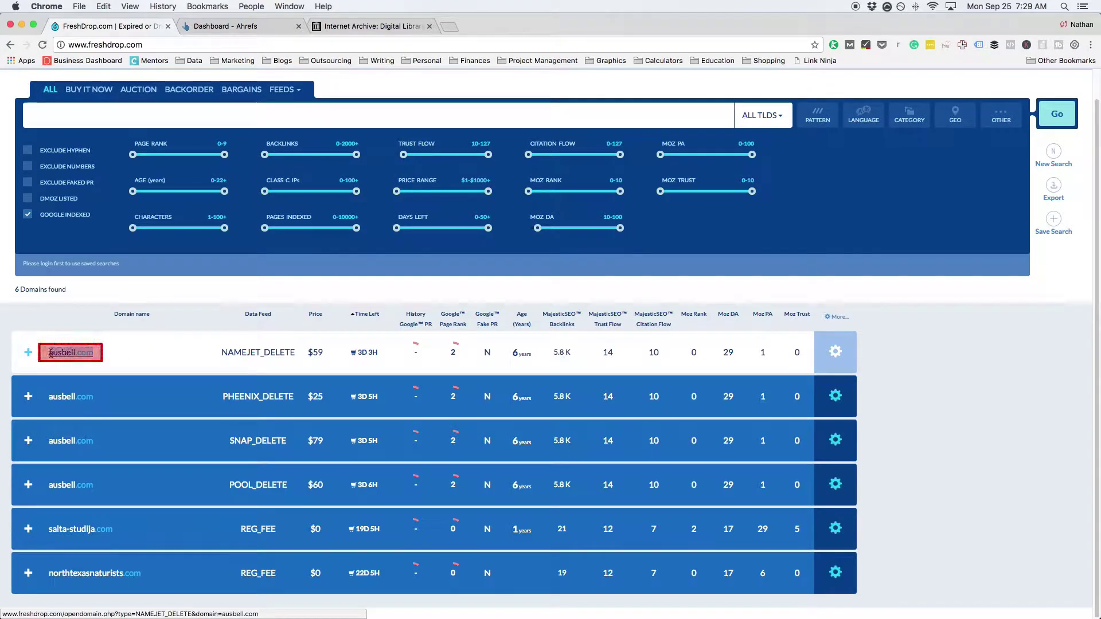
left_click(225, 25)
left_click(258, 105)
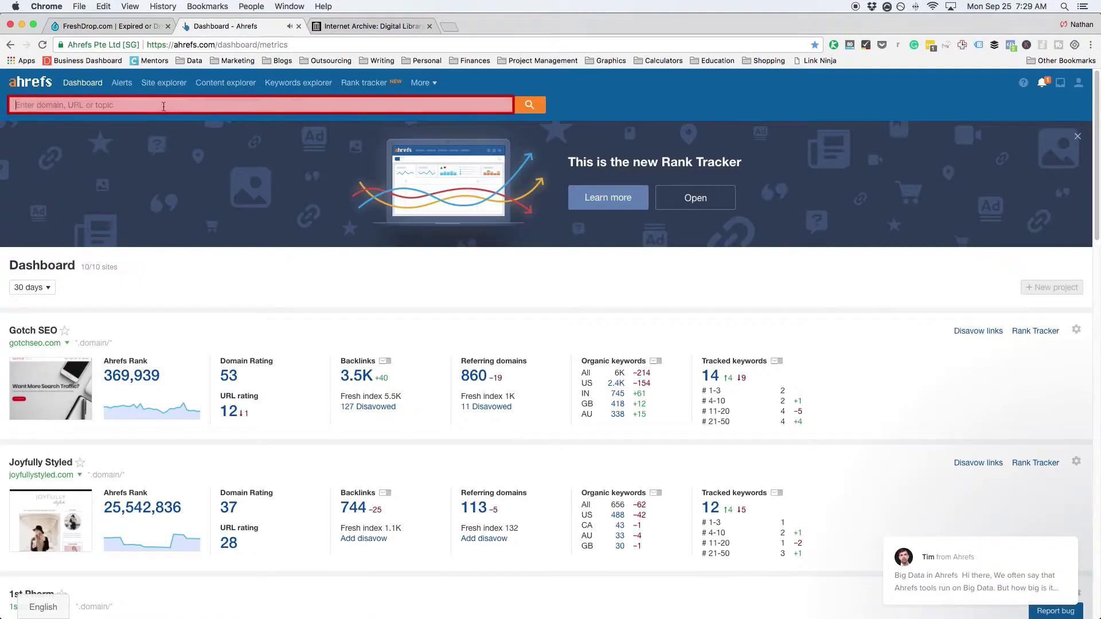
type("ausbell.com")
key("Return")
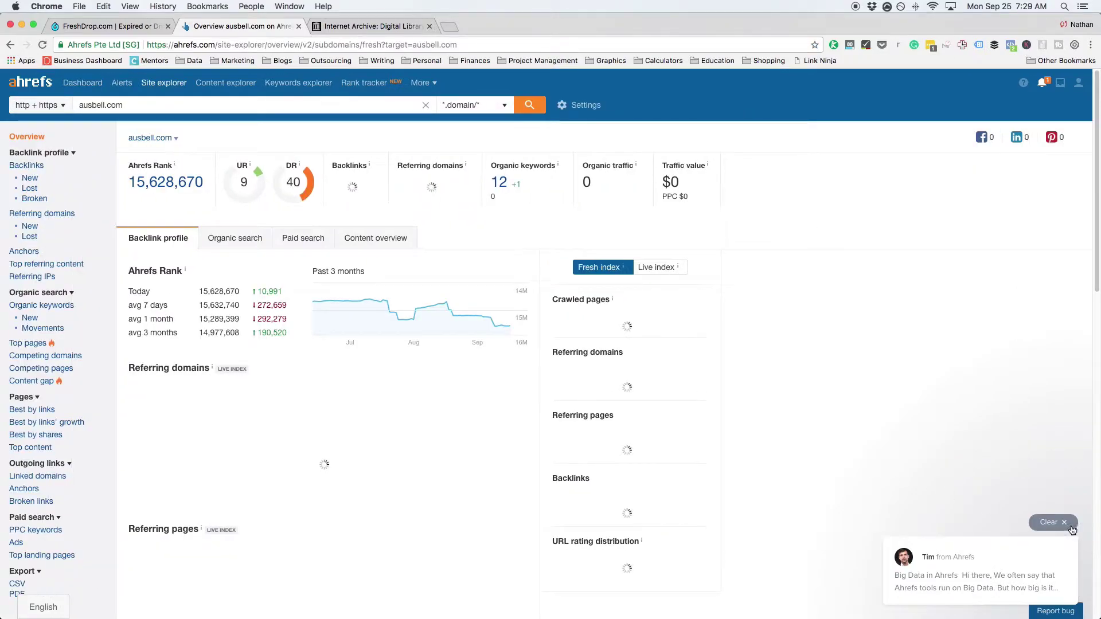
left_click(1065, 521)
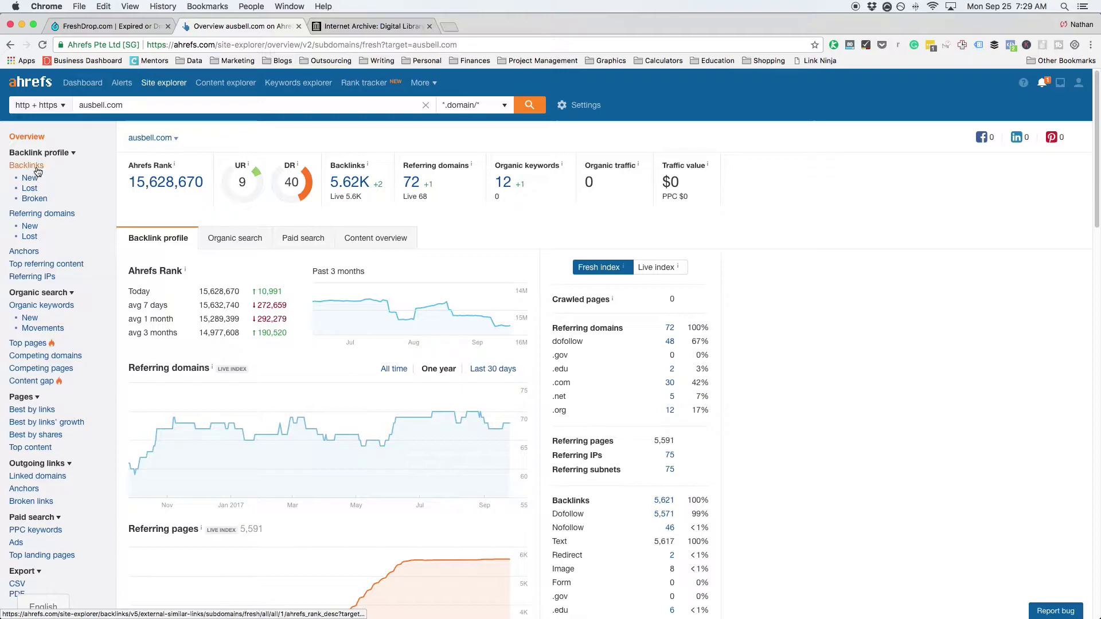
left_click(26, 165)
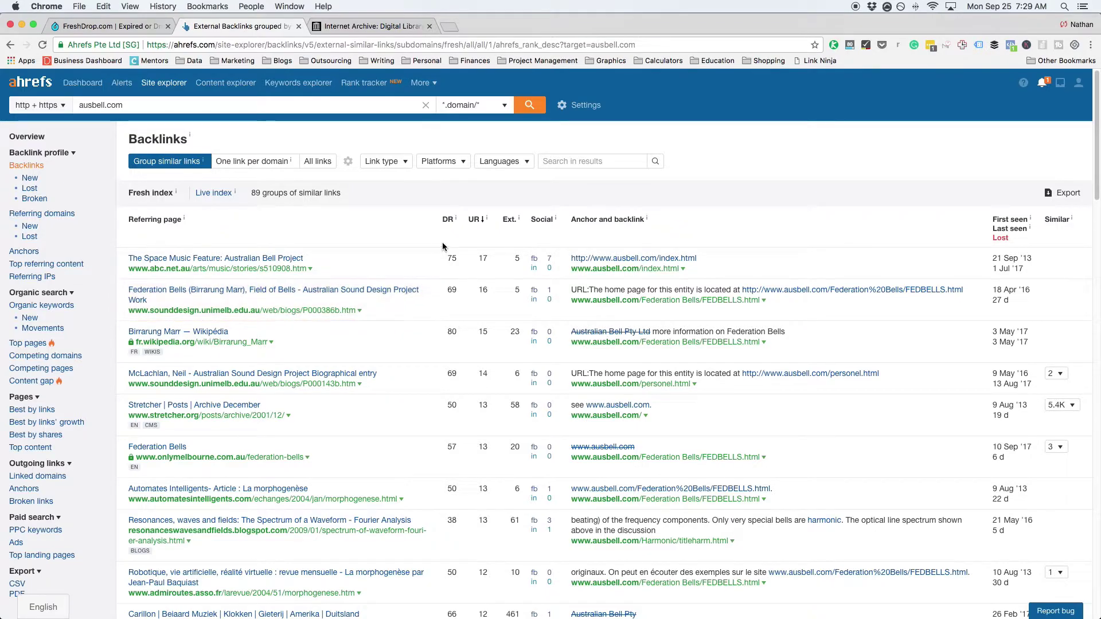
scroll(439, 244, "down", 1)
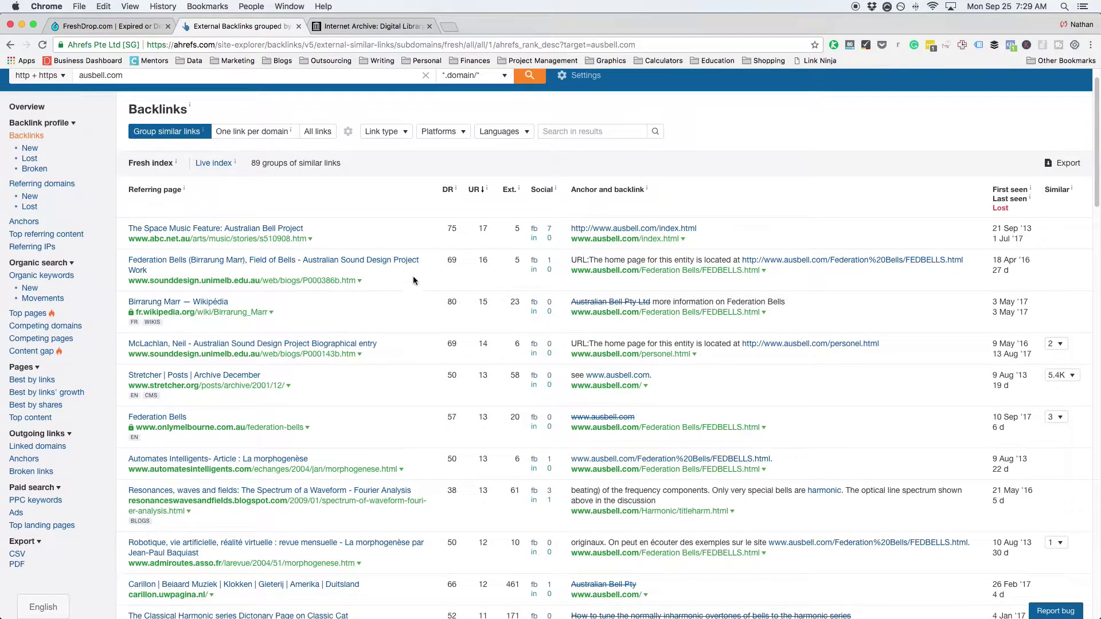
Open the Federation Bells and Birrarung Marr Wikipedia referring pages in new tabs, then review and close Federation Bells.
right_click(290, 284)
left_click(336, 294)
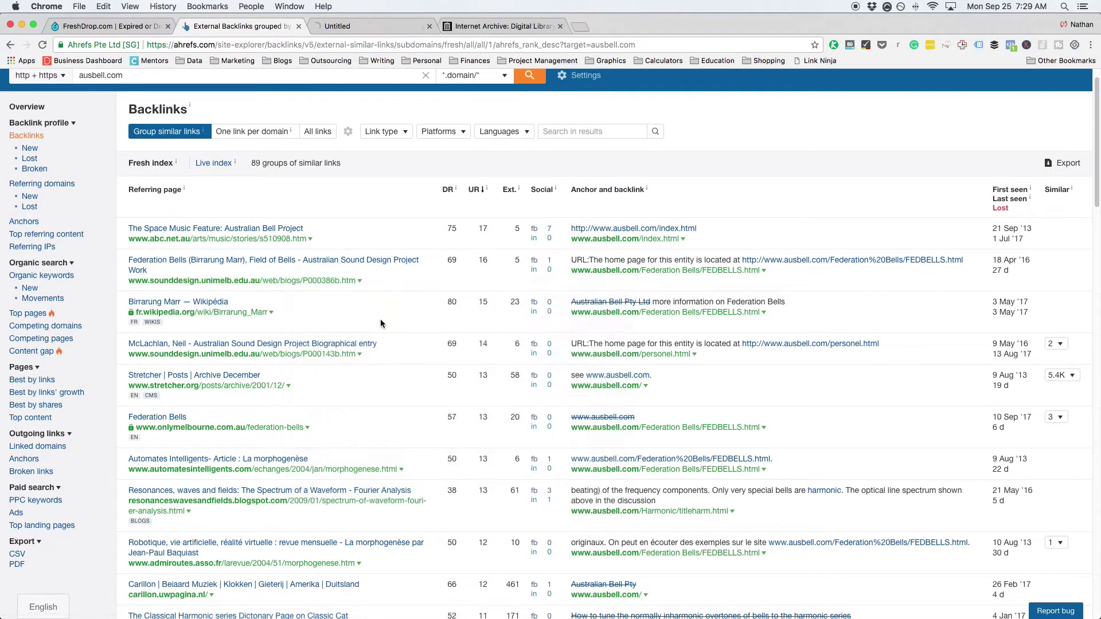
scroll(392, 321, "down", 1)
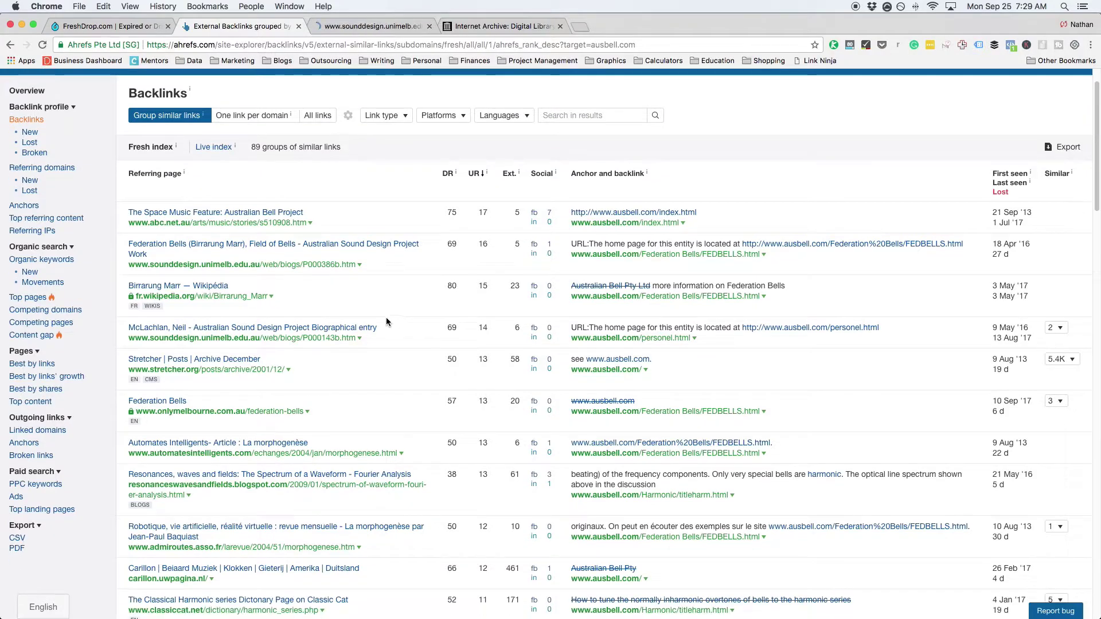
right_click(225, 296)
left_click(275, 303)
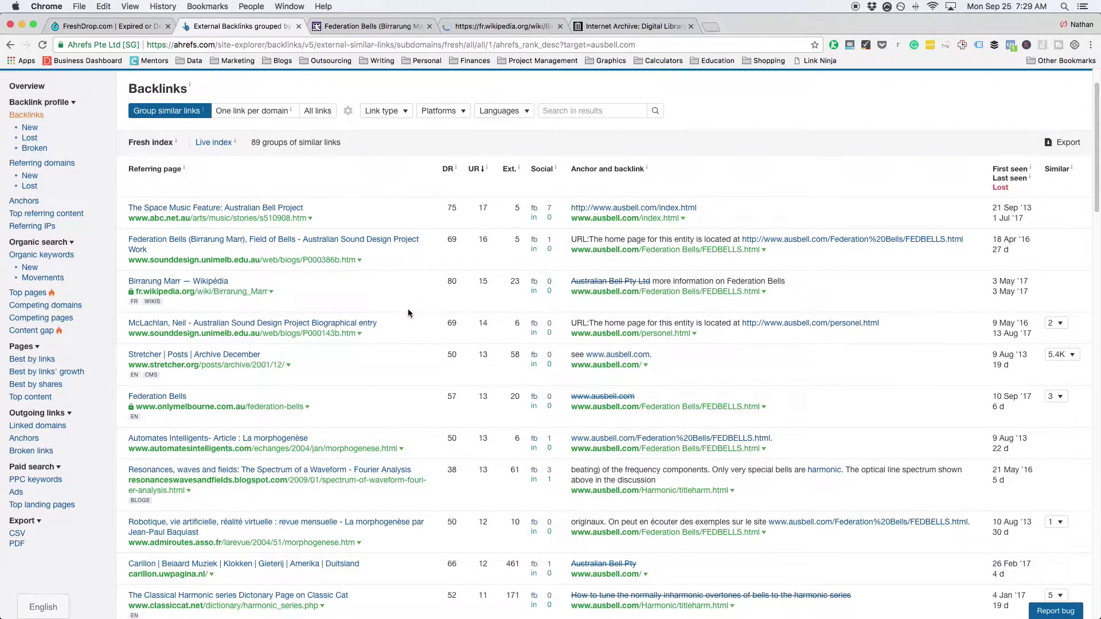
scroll(408, 305, "down", 1)
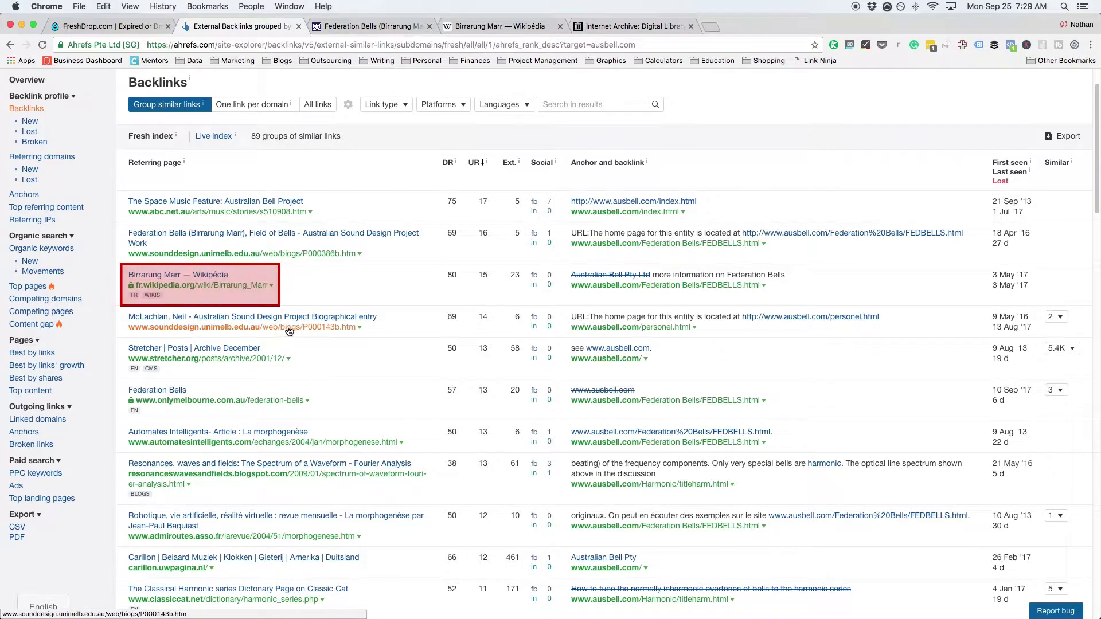
left_click(374, 26)
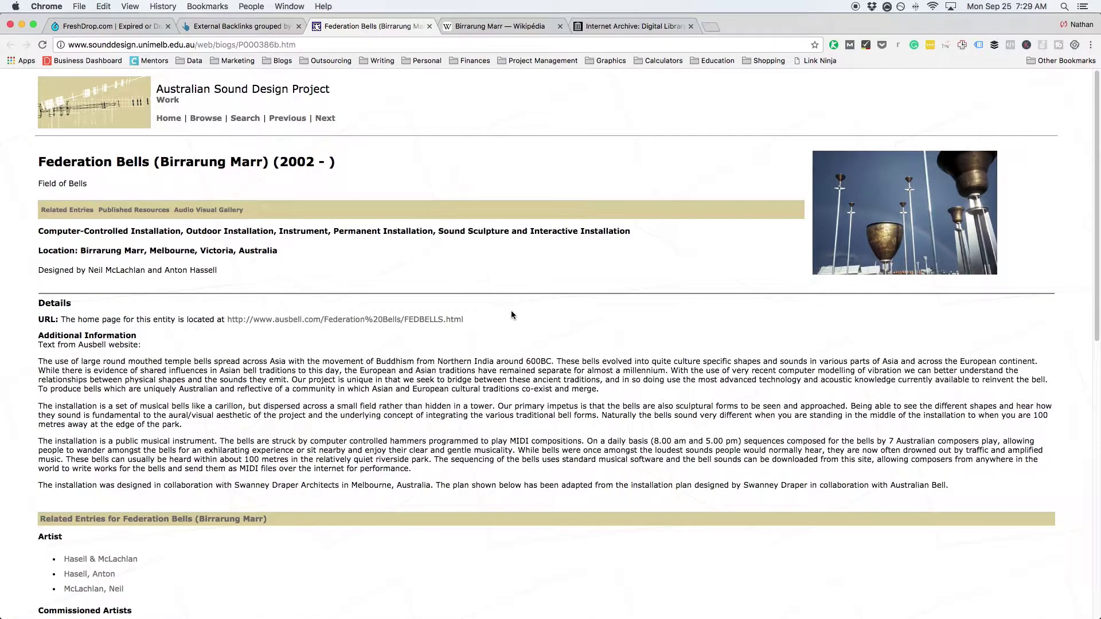
left_click(428, 26)
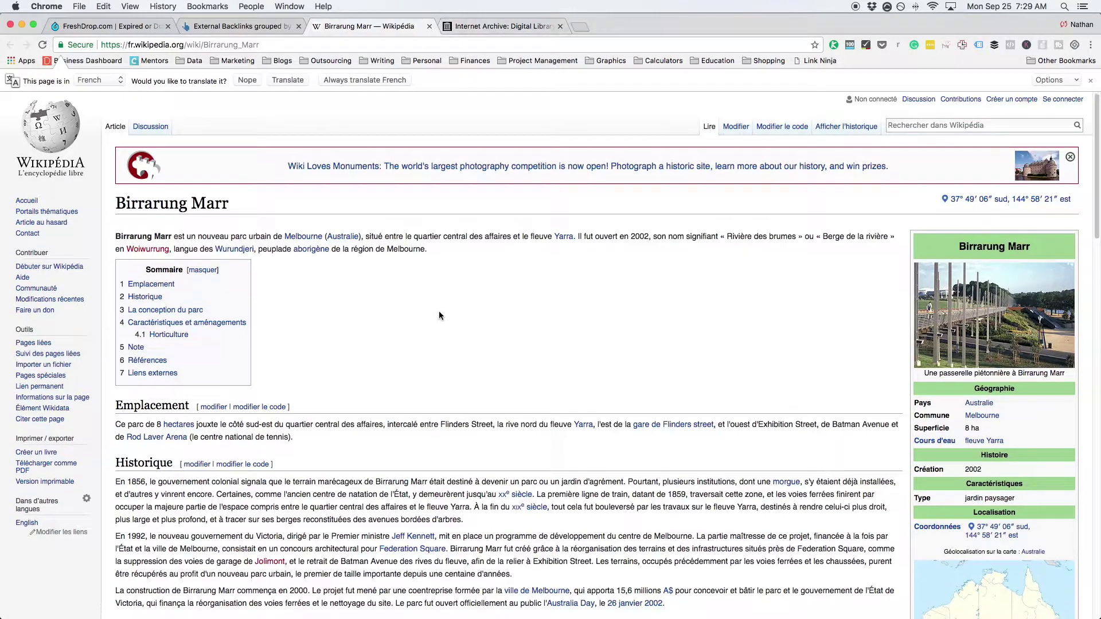
scroll(439, 311, "down", 15)
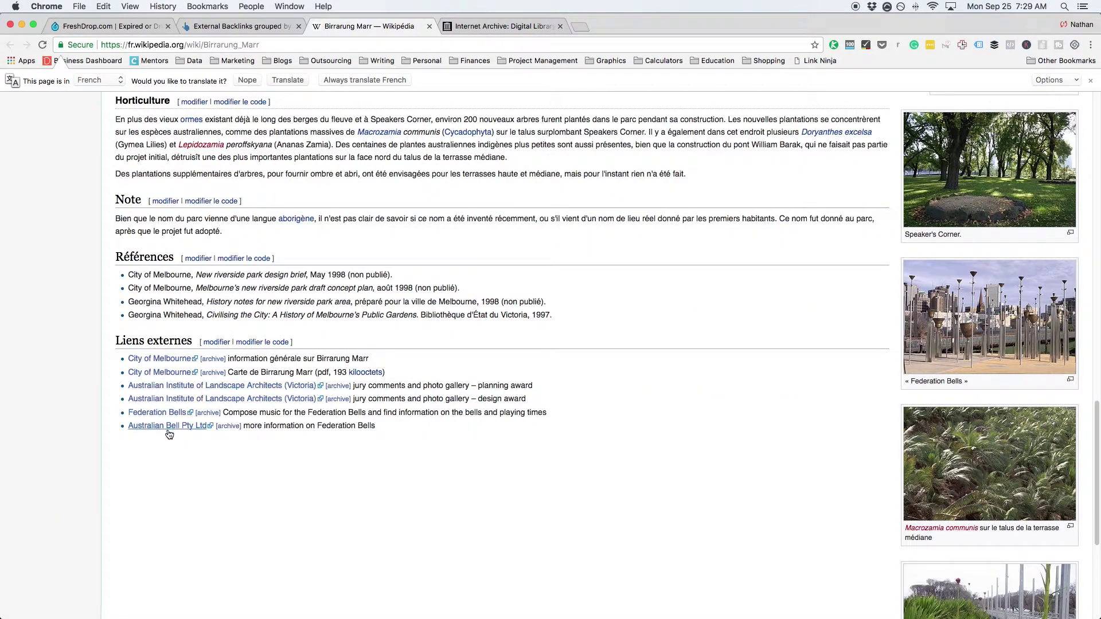
Search ausbell.com's 118 Wayback captures, open a 2011 snapshot, then expand its FreshDrop listing.
left_click(429, 27)
left_click(375, 26)
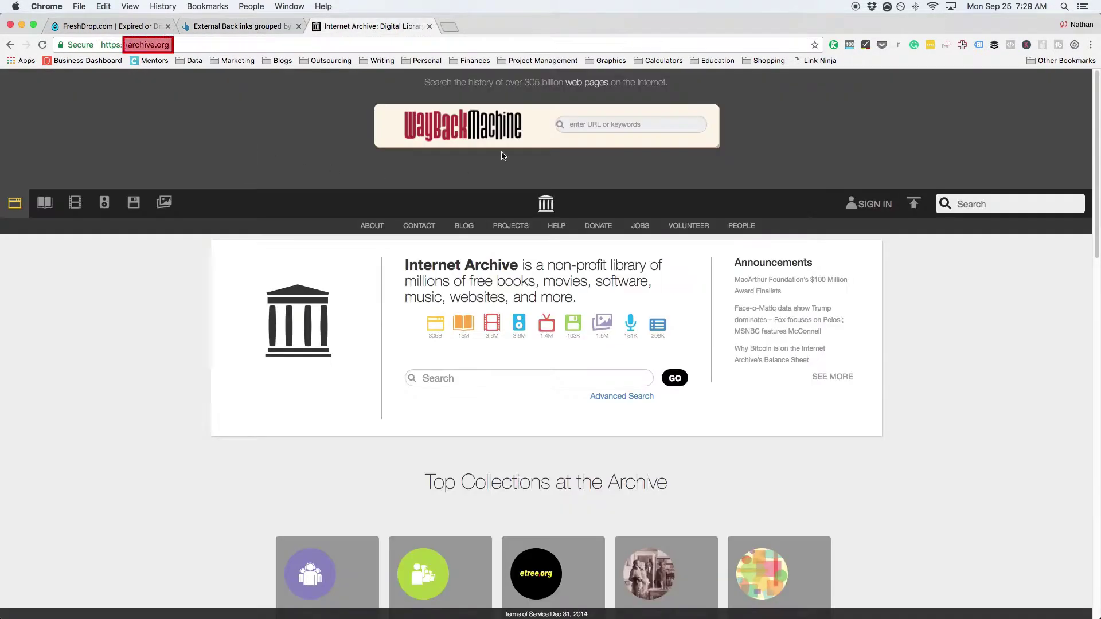
left_click(630, 125)
type("ausbell.com")
key("Return")
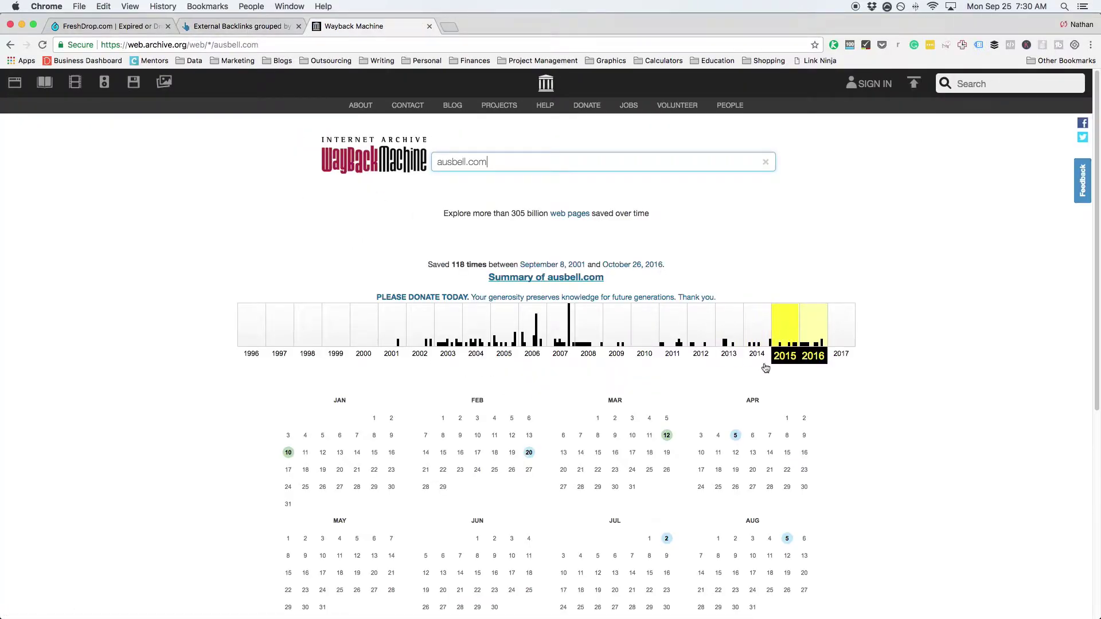
scroll(774, 344, "down", 4)
mouse_move(665, 436)
left_click(666, 292)
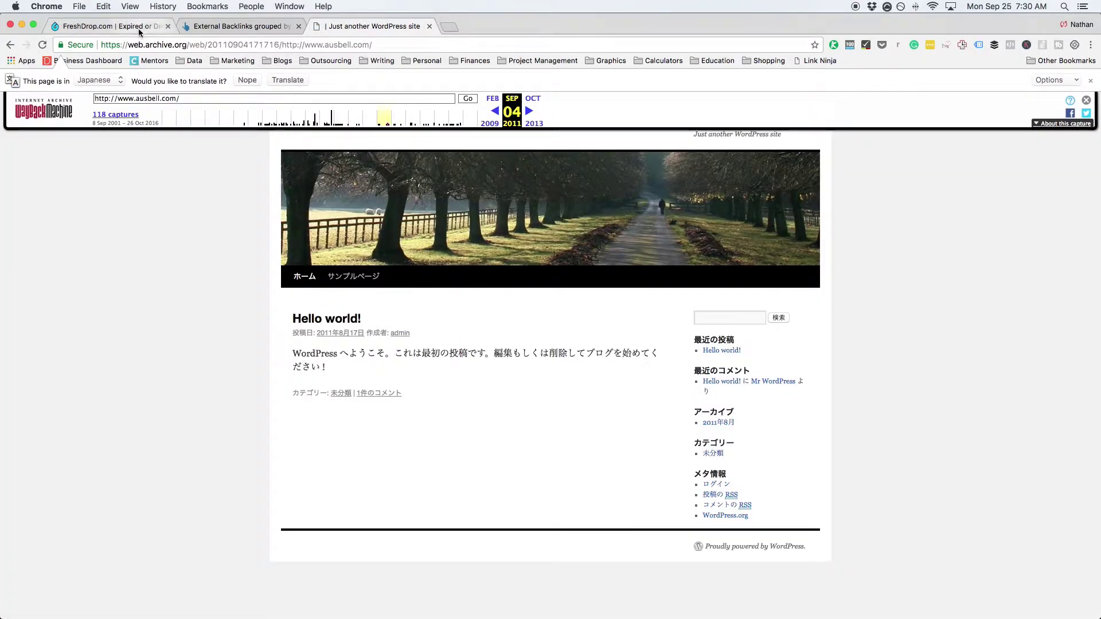
left_click(121, 26)
left_click(157, 351)
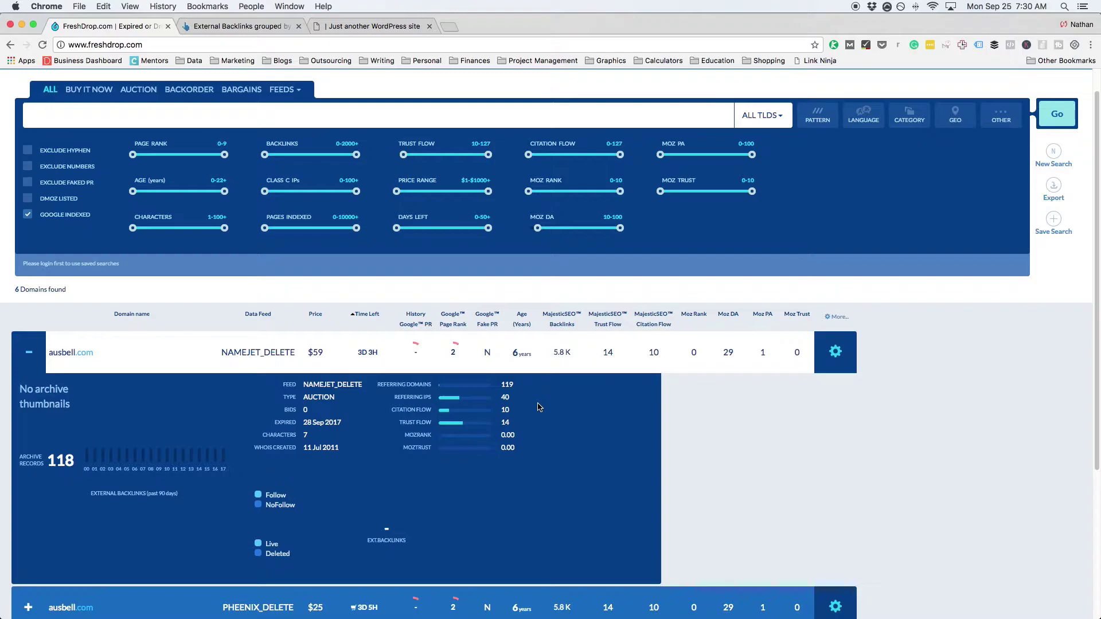
Collapse the ausbell.com details and look up salta-studija.com in Ahrefs Site Explorer (DR 21).
left_click(835, 351)
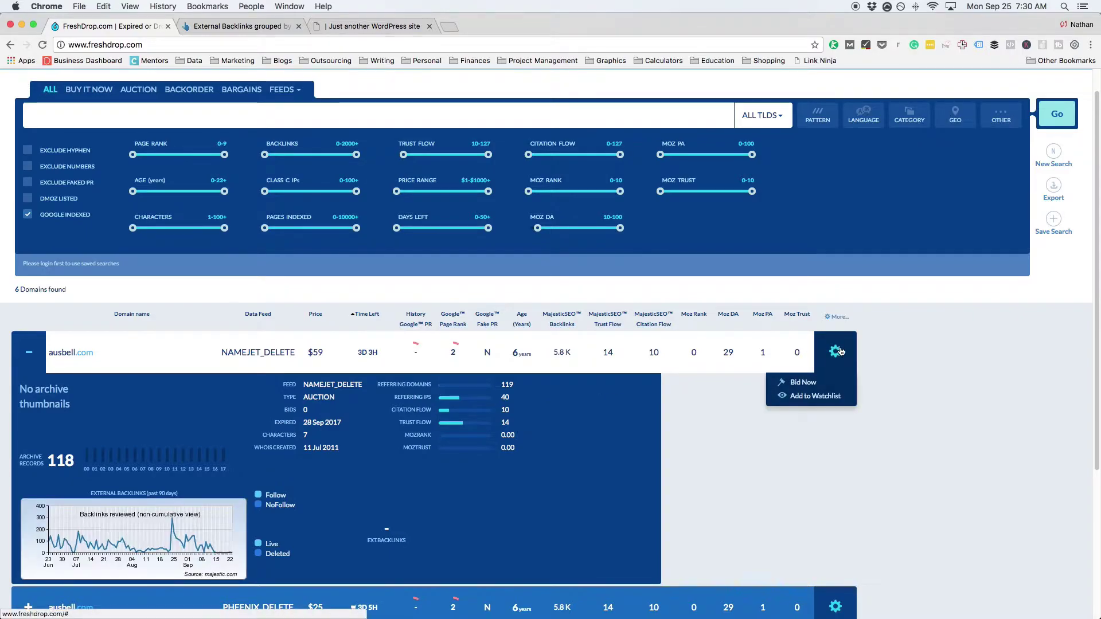
left_click(705, 351)
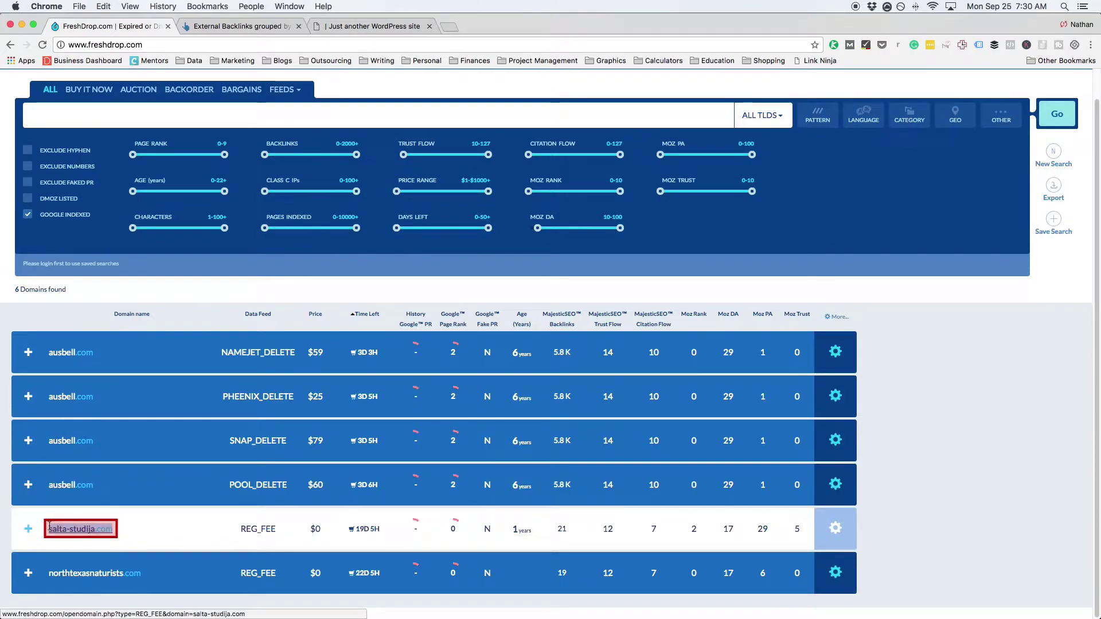
double_click(71, 528)
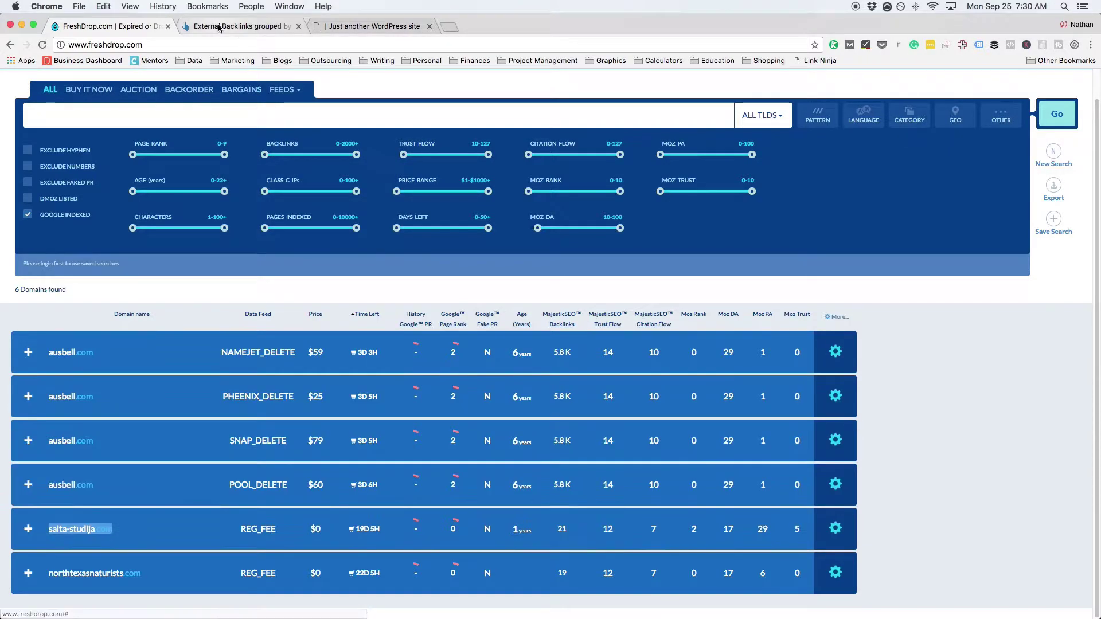
left_click(219, 26)
left_click(112, 103)
key("ctrl+a")
type("salta-studija.com")
key("Return")
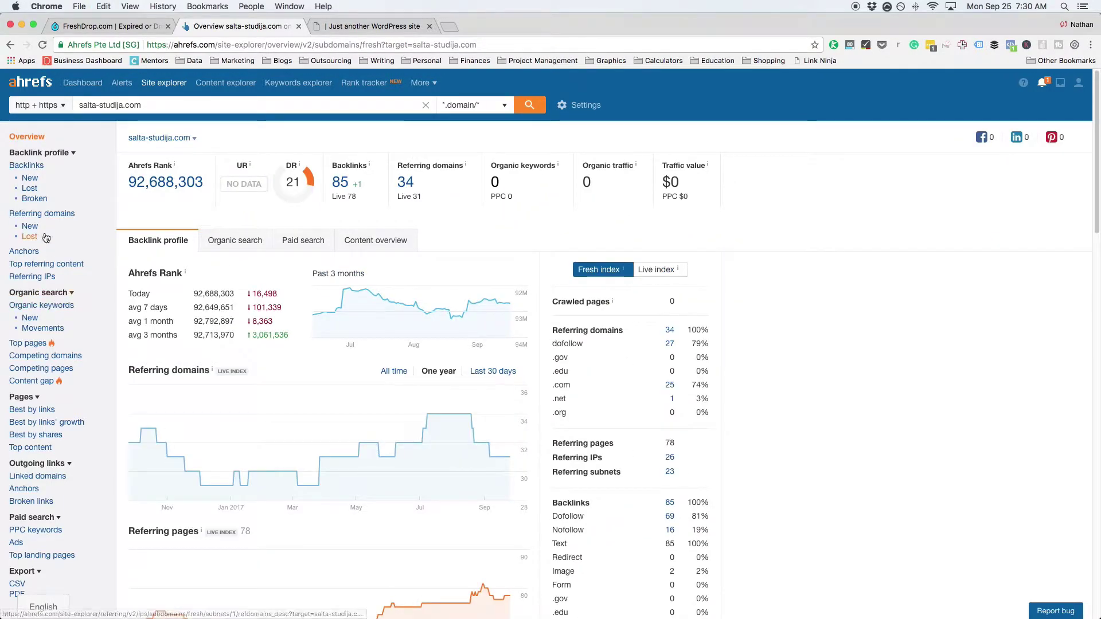
Show salta-studija.com's backlinks, 57 groups of similar links.
left_click(26, 165)
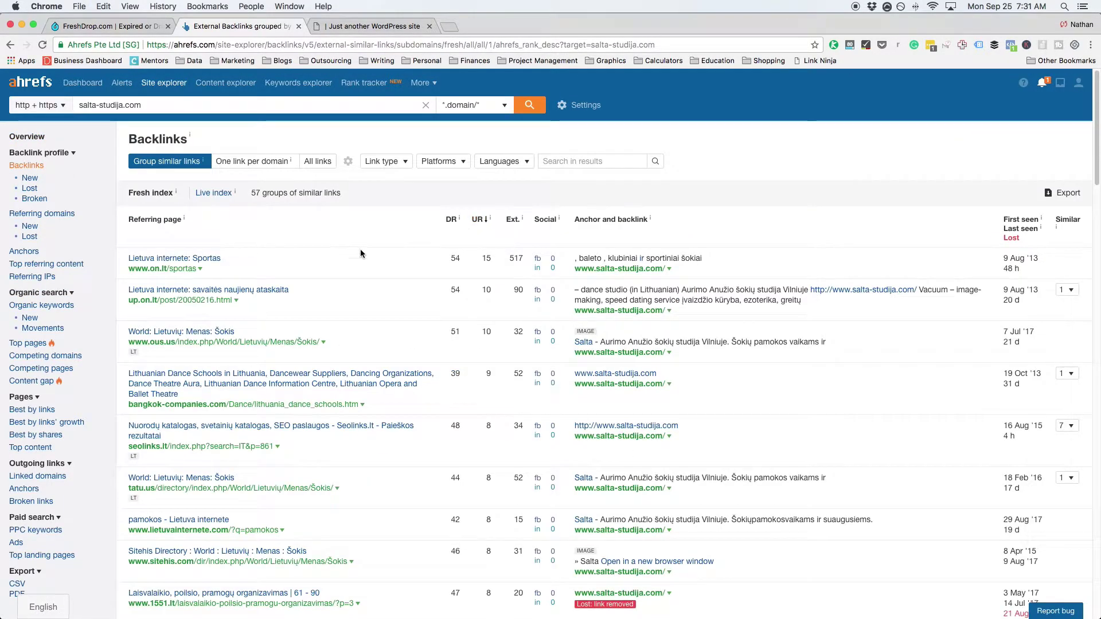
scroll(450, 252, "down", 1)
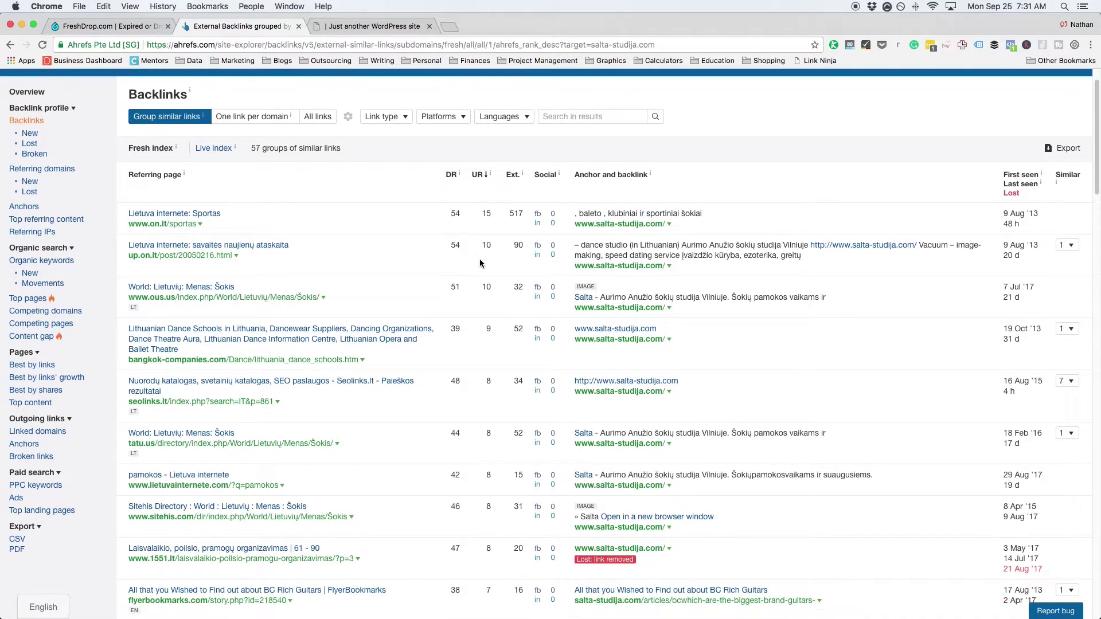
scroll(478, 258, "down", 1)
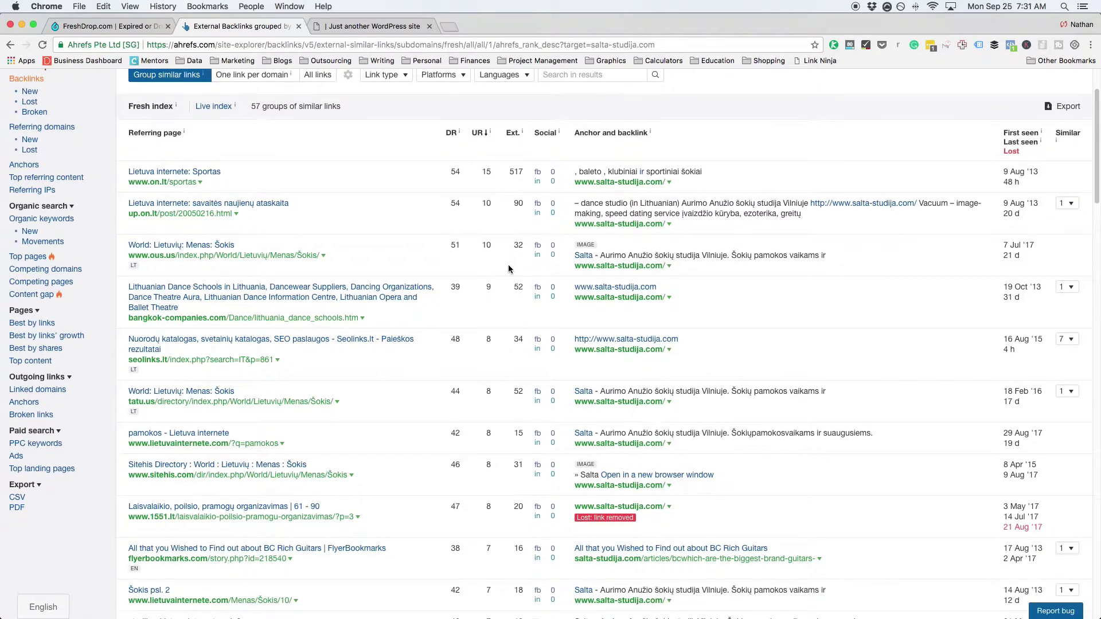
scroll(509, 269, "down", 5)
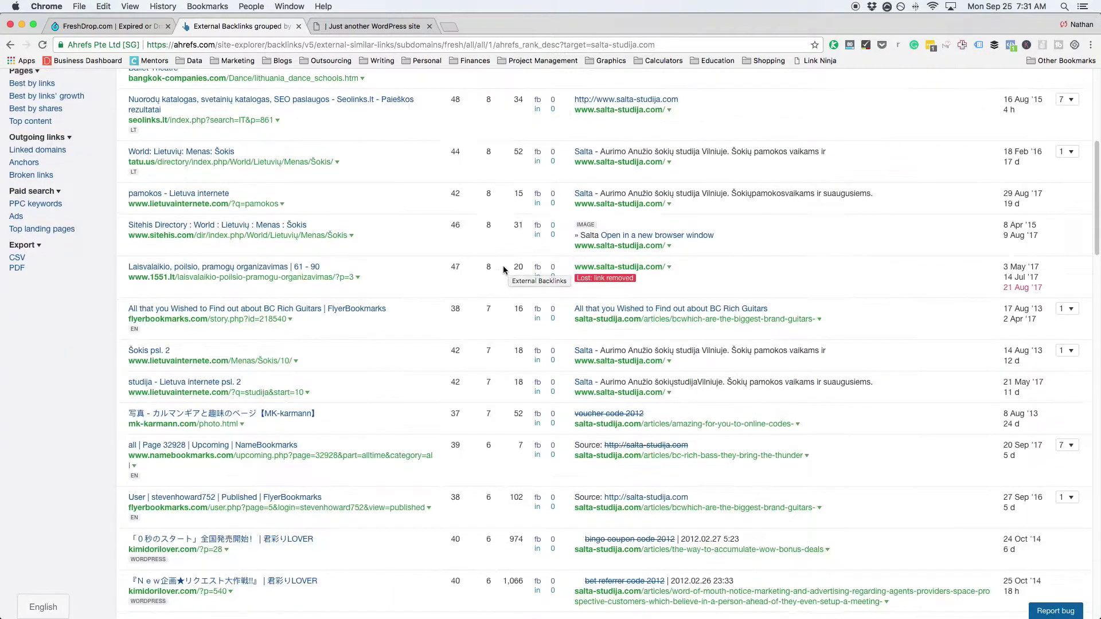
scroll(453, 289, "down", 3)
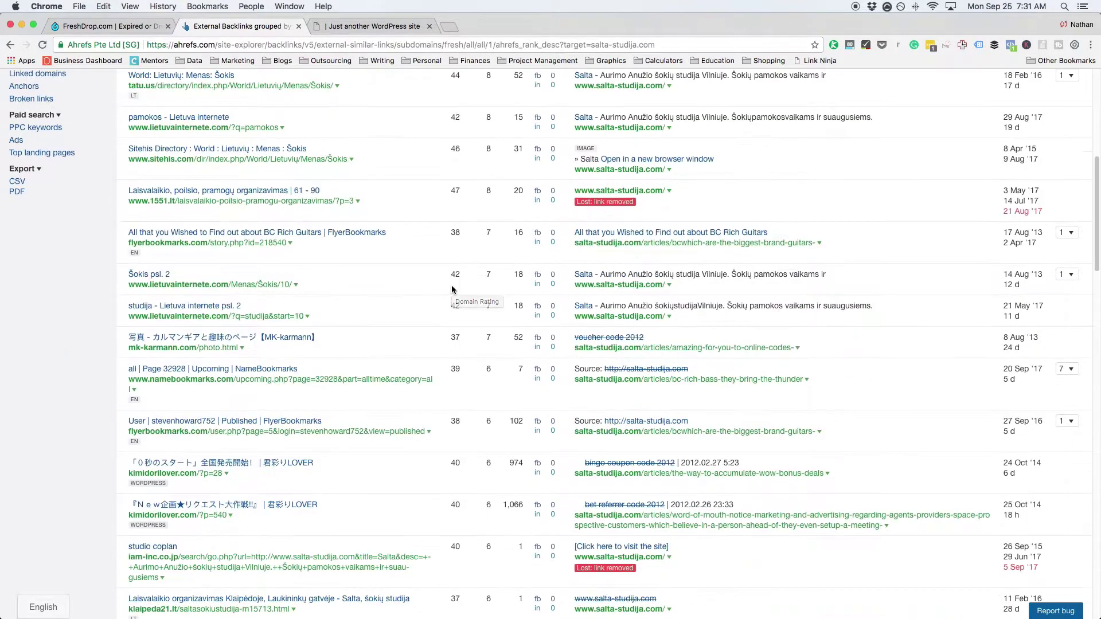
scroll(454, 289, "down", 3)
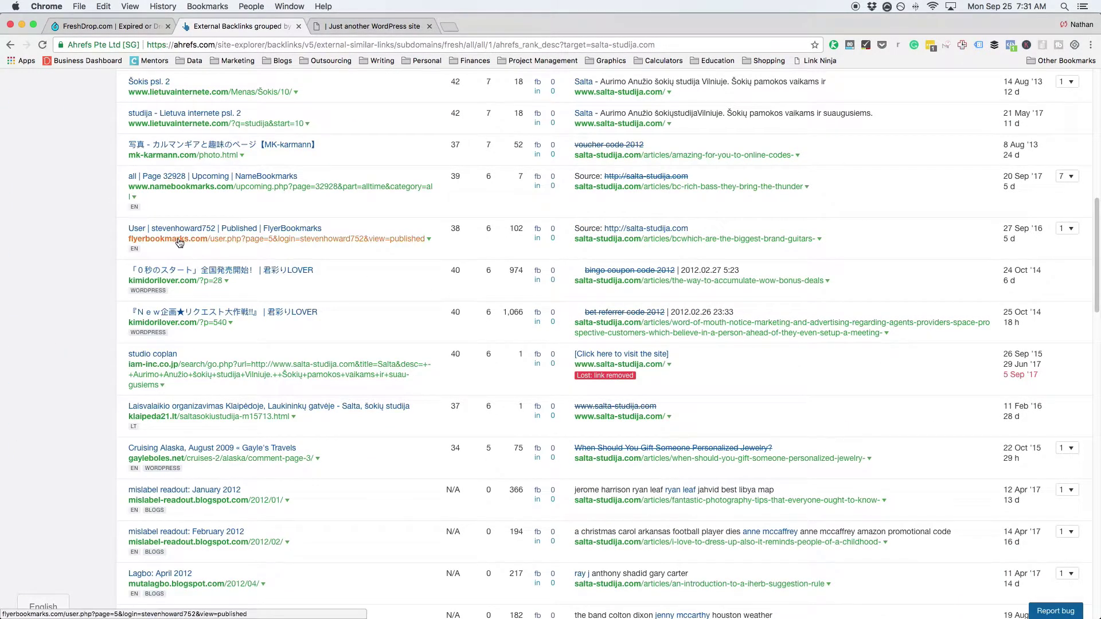
scroll(466, 321, "down", 5)
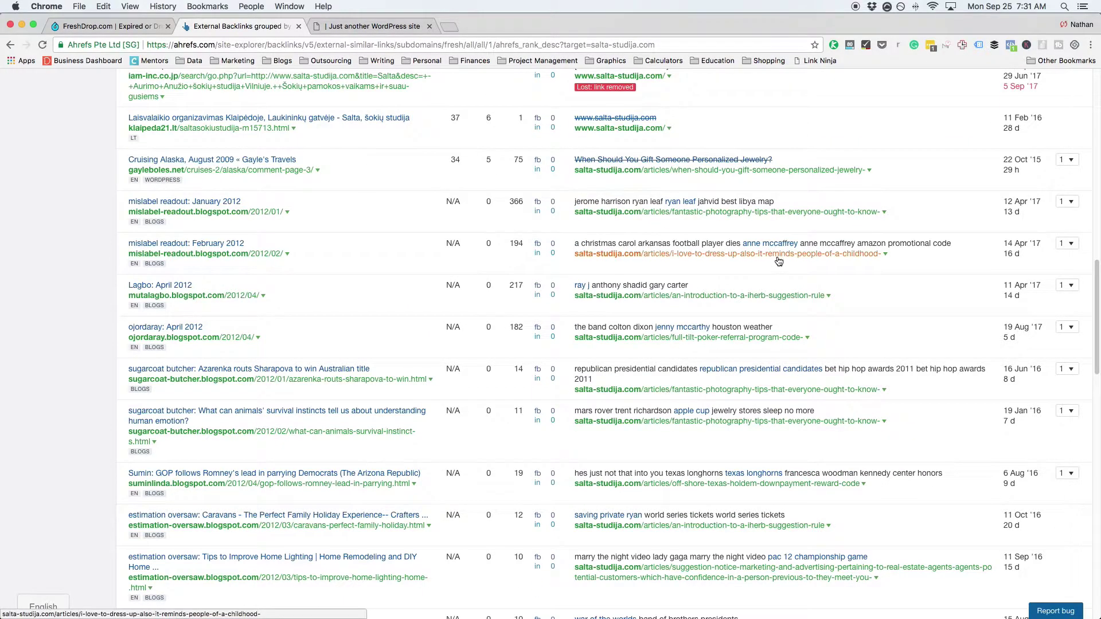
scroll(431, 318, "down", 8)
scroll(387, 336, "down", 8)
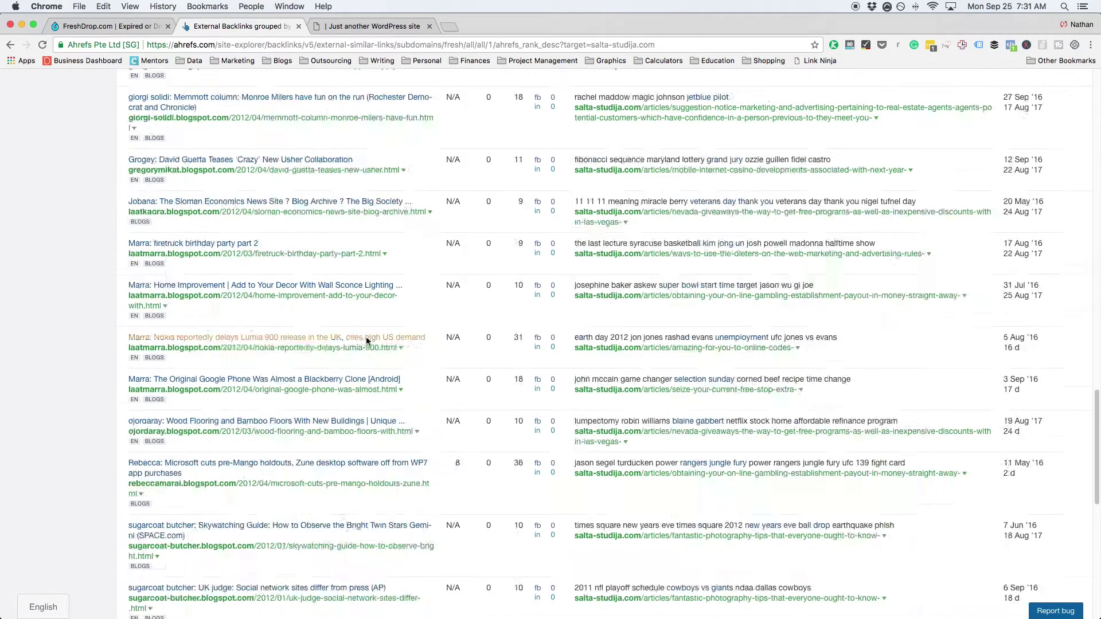
scroll(366, 335, "down", 5)
scroll(449, 351, "down", 5)
scroll(465, 354, "up", 10)
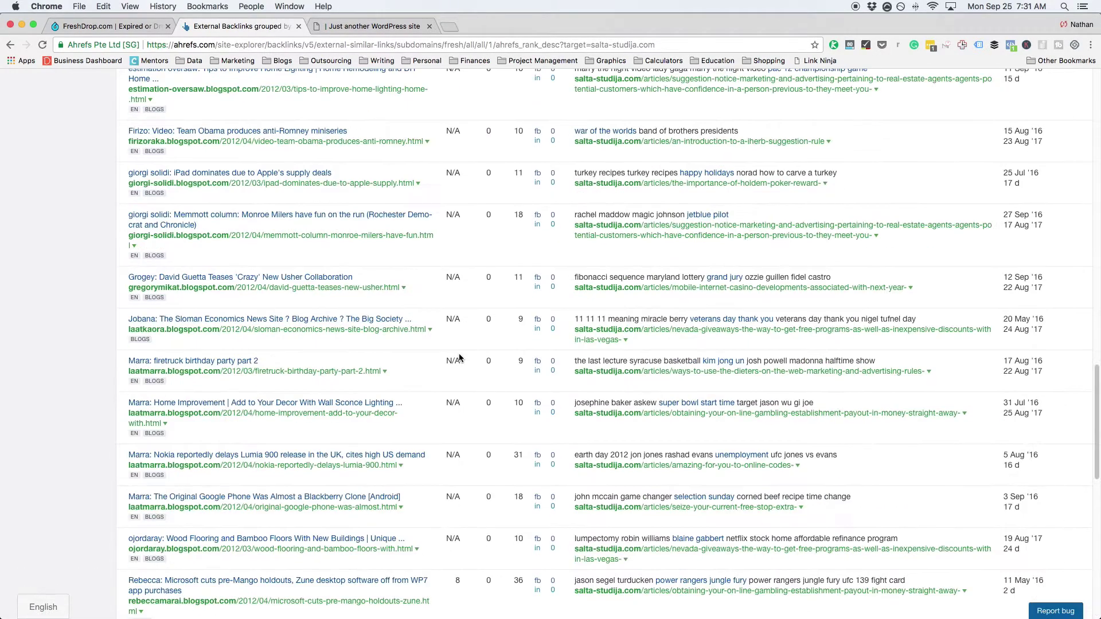
scroll(465, 355, "up", 10)
scroll(457, 354, "up", 1)
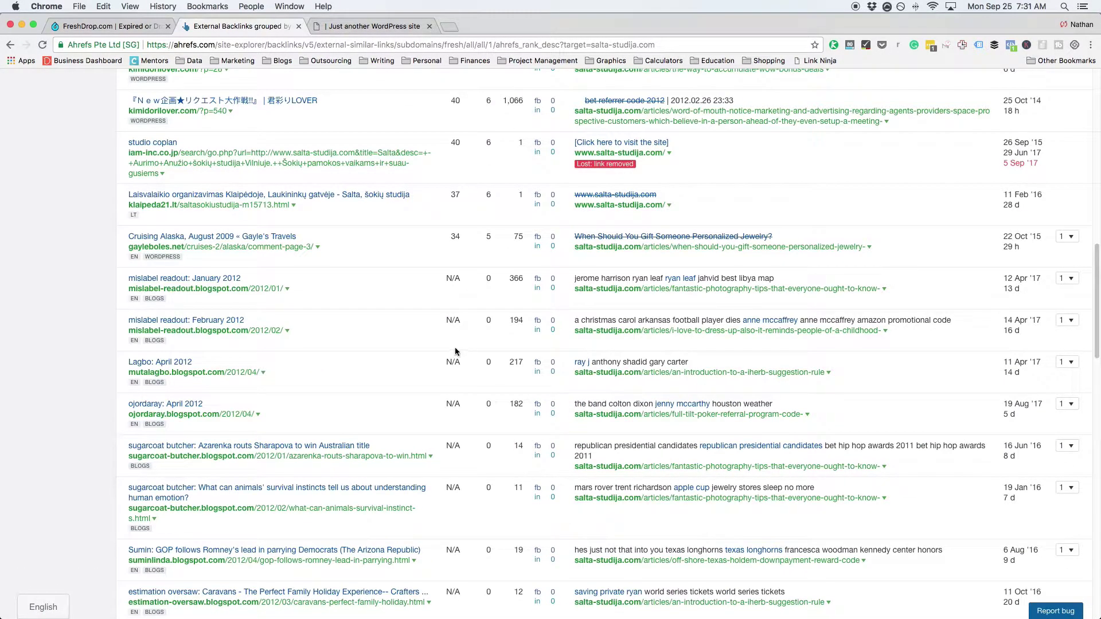
scroll(456, 351, "down", 2)
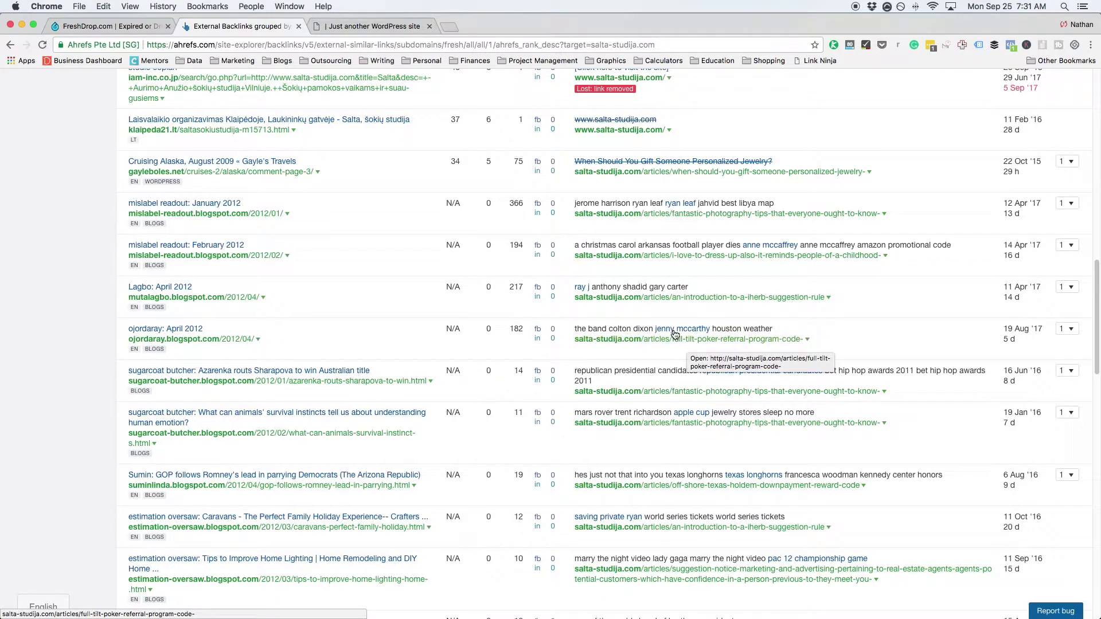
scroll(680, 340, "up", 15)
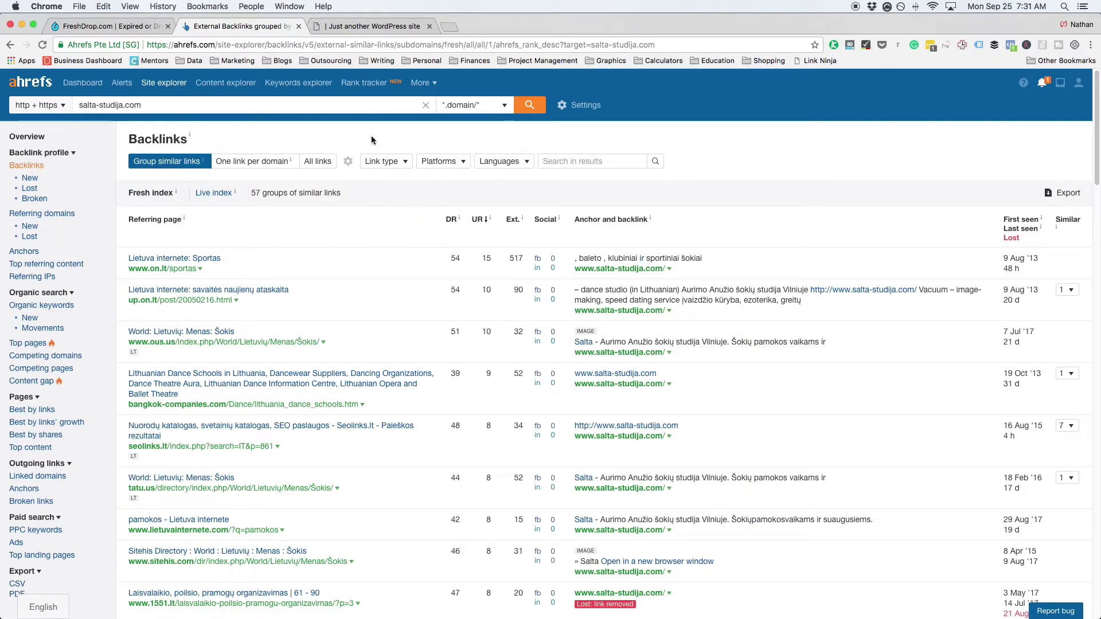
Search salta-studija.com's 65 captures in the Wayback Machine, then return to FreshDrop.
triple_click(113, 104)
key("ctrl+c")
left_click(371, 26)
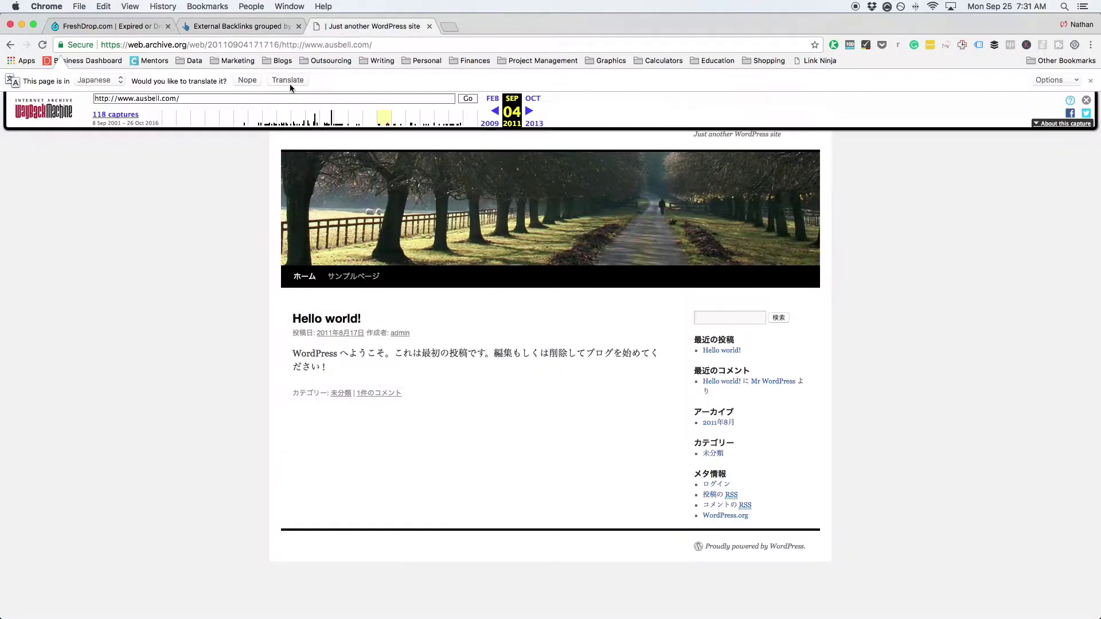
triple_click(196, 98)
key("ctrl+v")
key("Return")
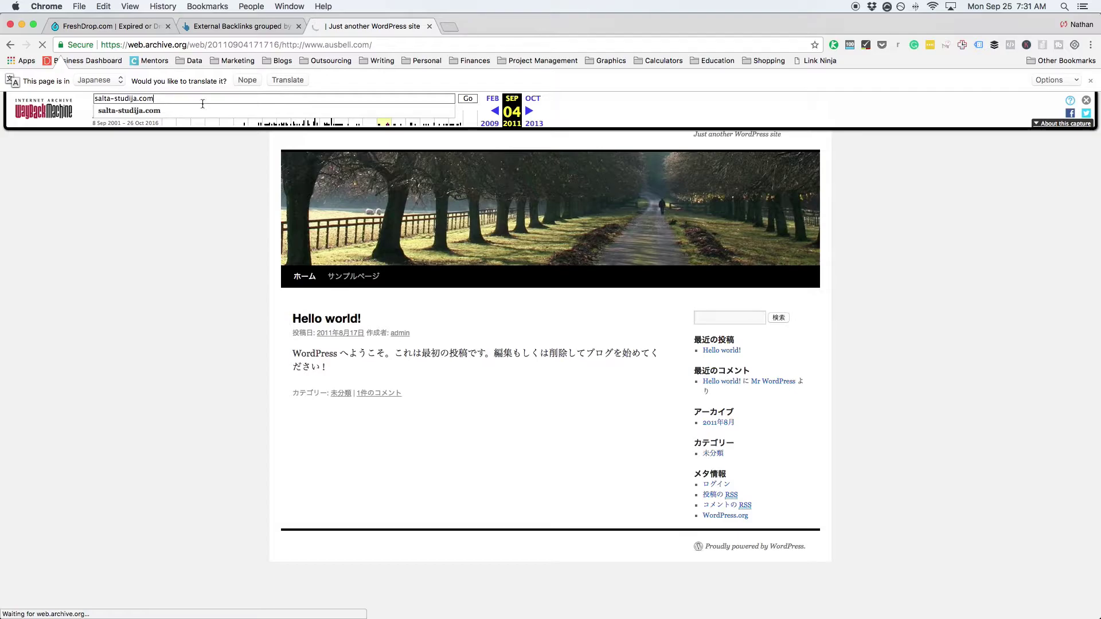
key("Return")
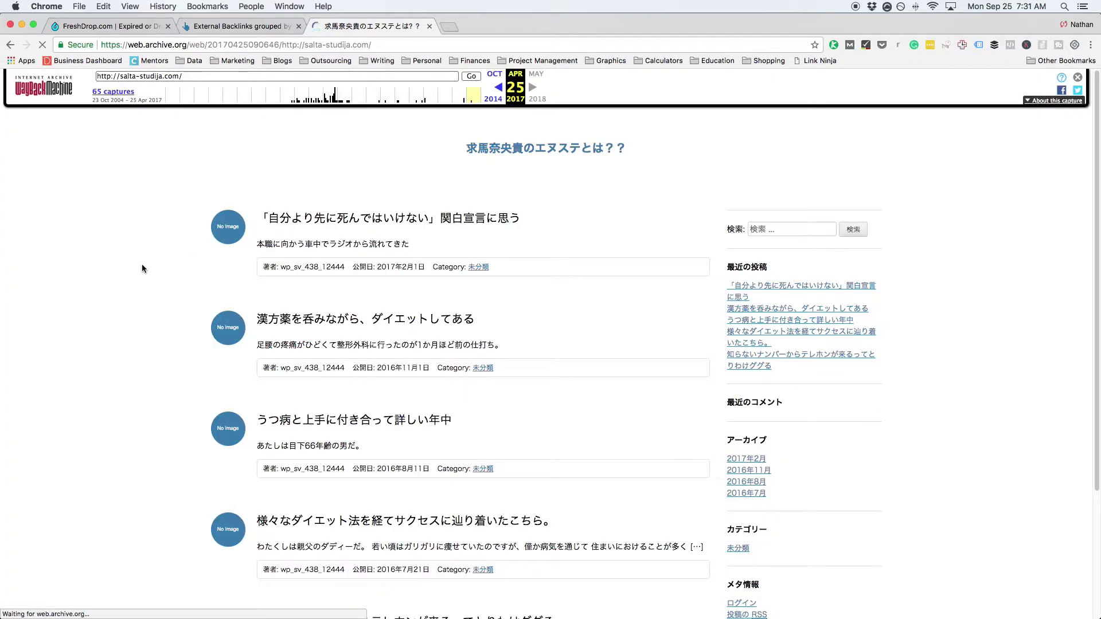
left_click(125, 26)
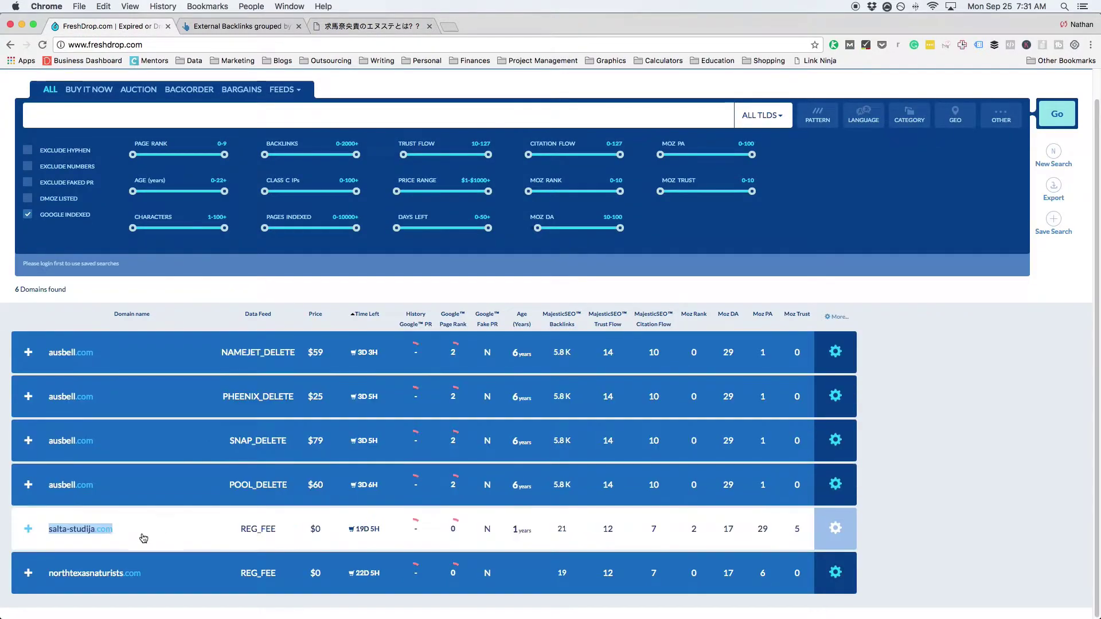
Look up northtexasnaturists.com in Ahrefs and list its 398 backlinks from 9 referring domains.
left_click_drag(153, 573, 49, 575)
key("super+c")
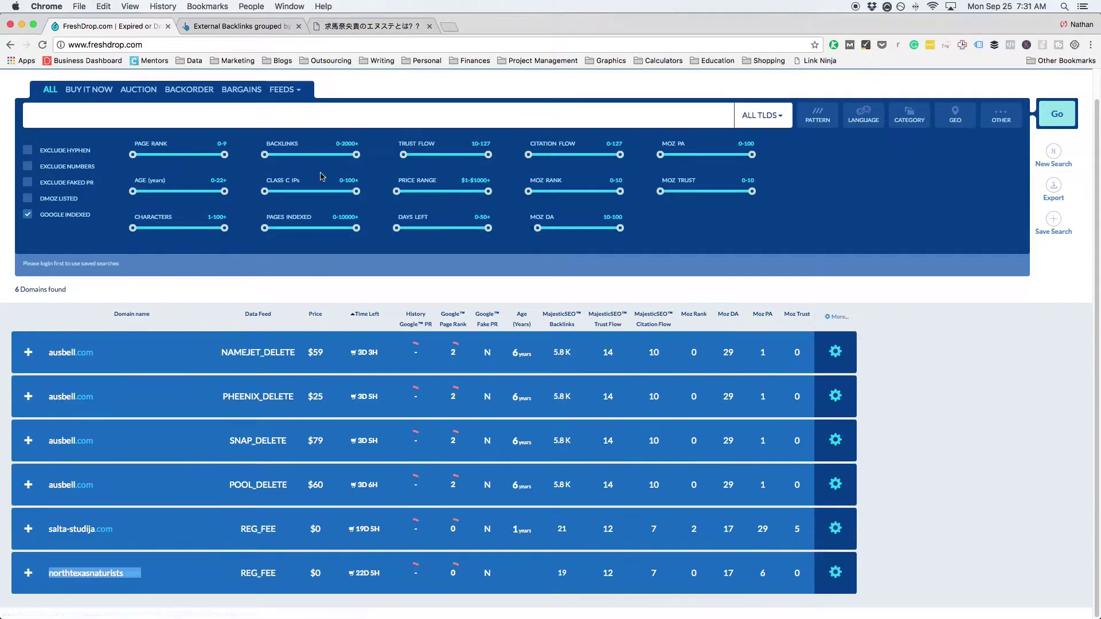
left_click(236, 26)
left_click(125, 105)
key("super+a")
key("super+v")
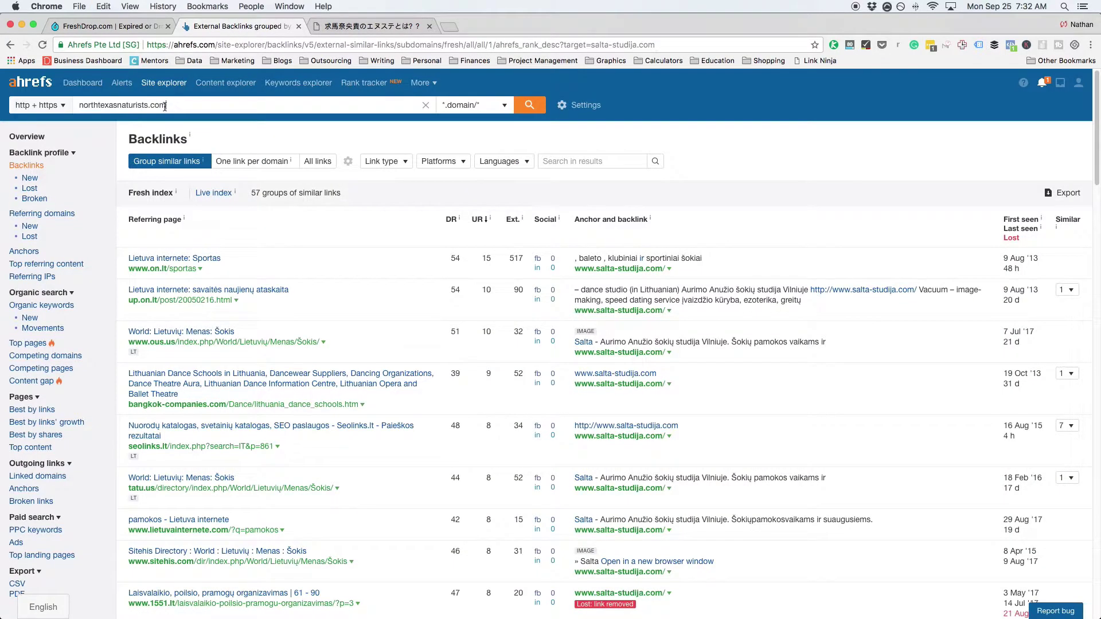
key("Return")
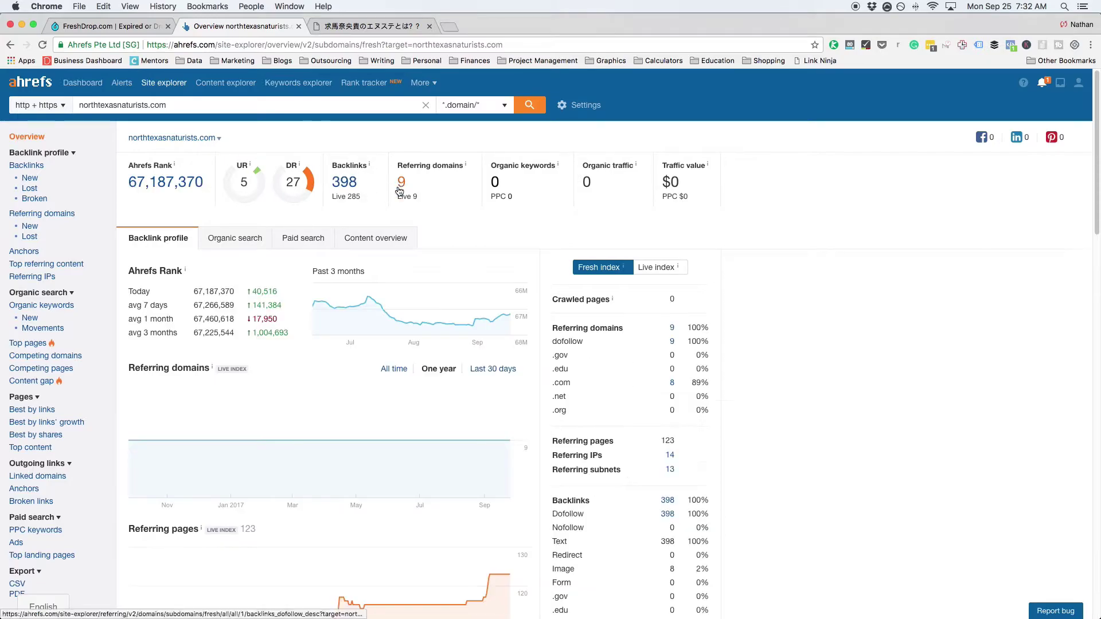
left_click(26, 166)
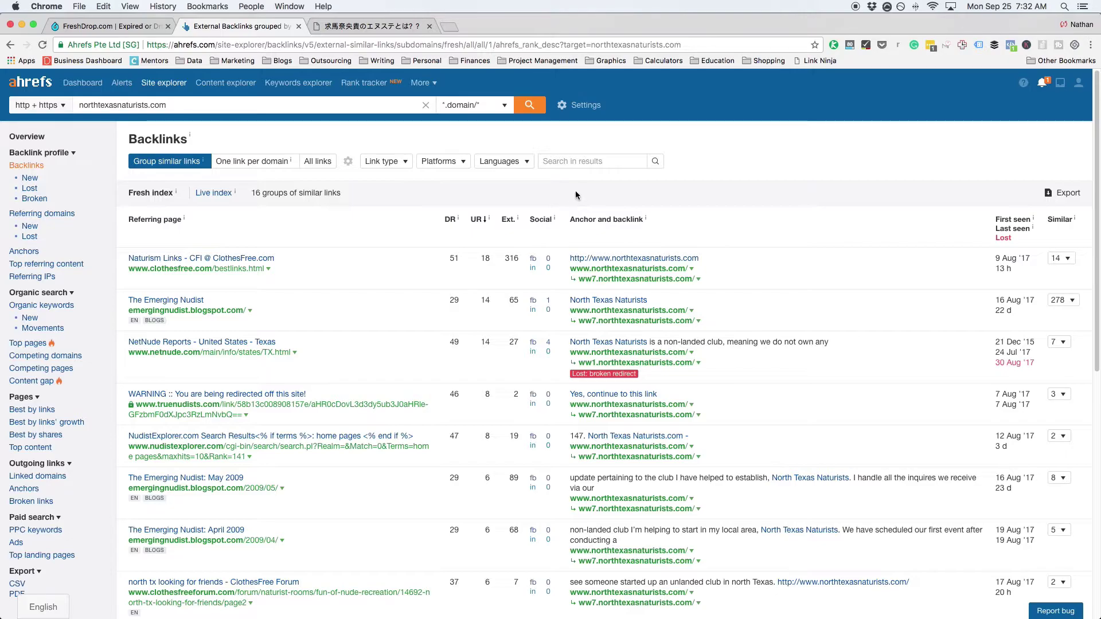
scroll(862, 211, "down", 2)
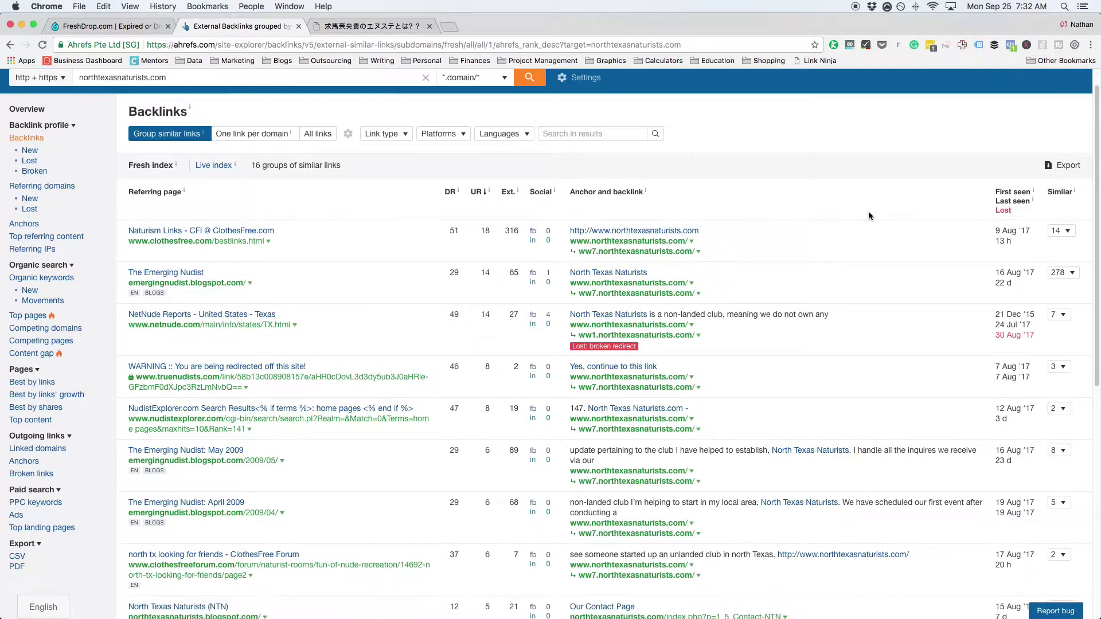
scroll(868, 211, "down", 1)
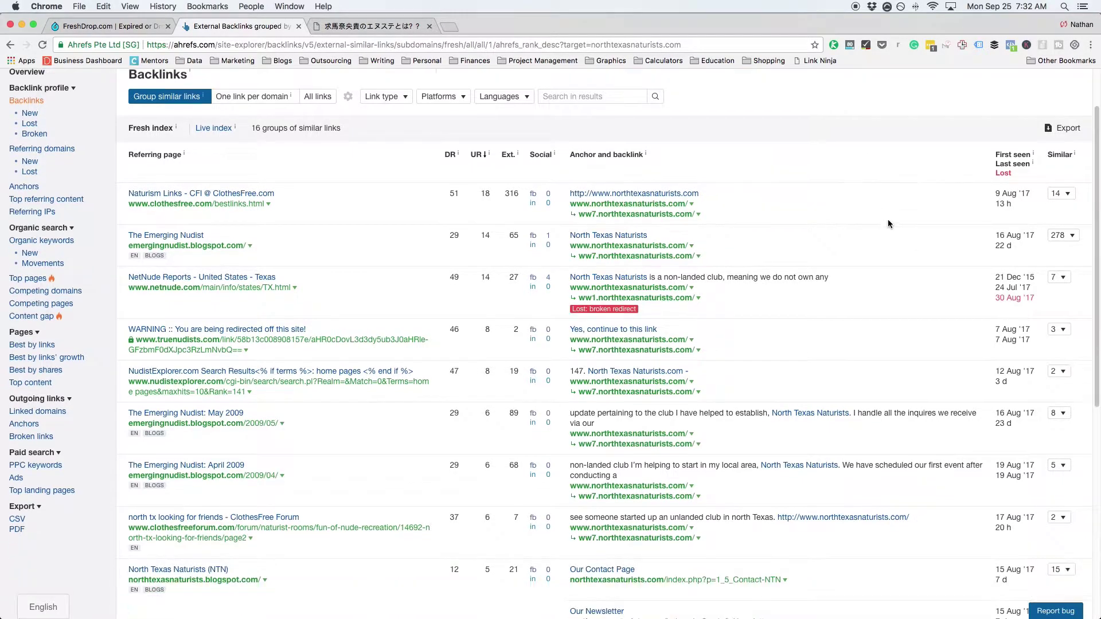
Open ClothesFree's 'All the Best Links' referring page in a new tab and view it.
right_click(215, 203)
left_click(275, 208)
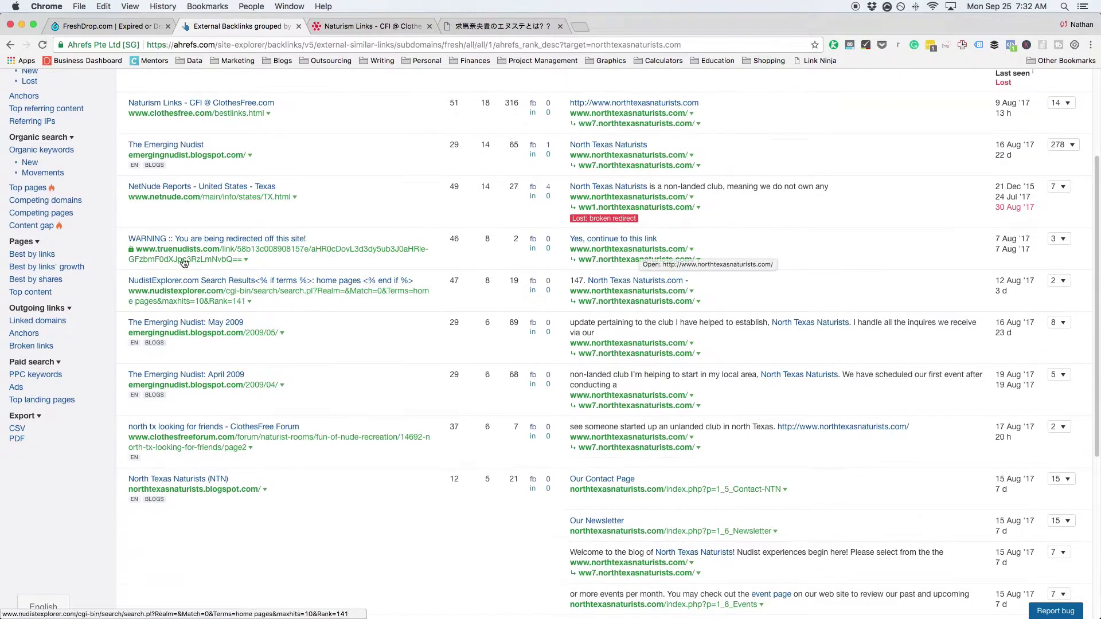
scroll(344, 259, "down", 4)
scroll(370, 275, "down", 3)
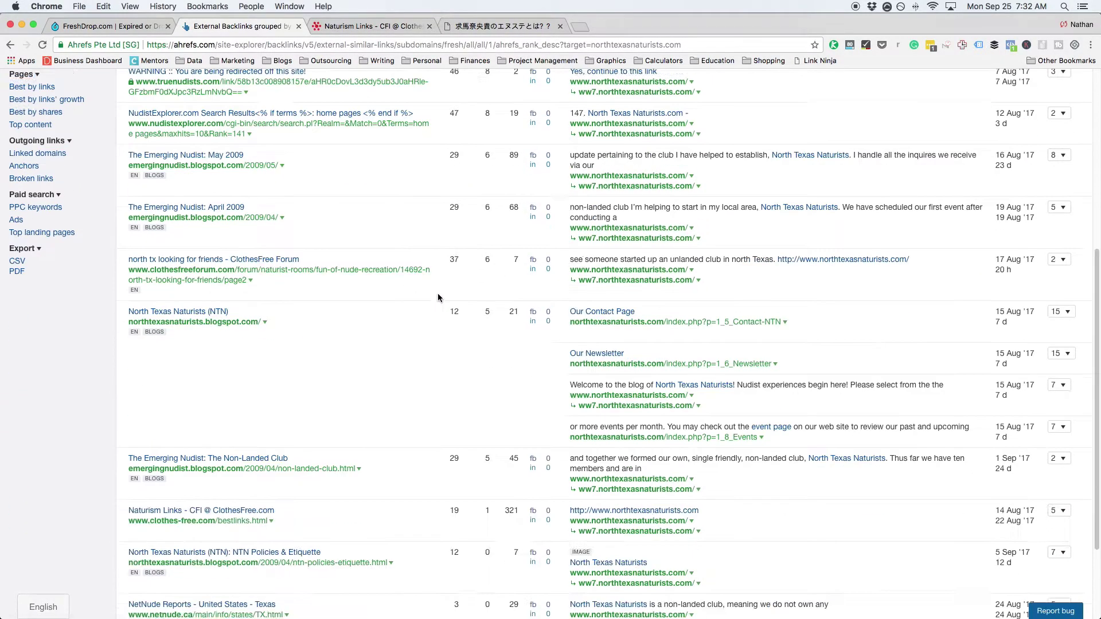
scroll(435, 298, "down", 3)
scroll(344, 260, "down", 5)
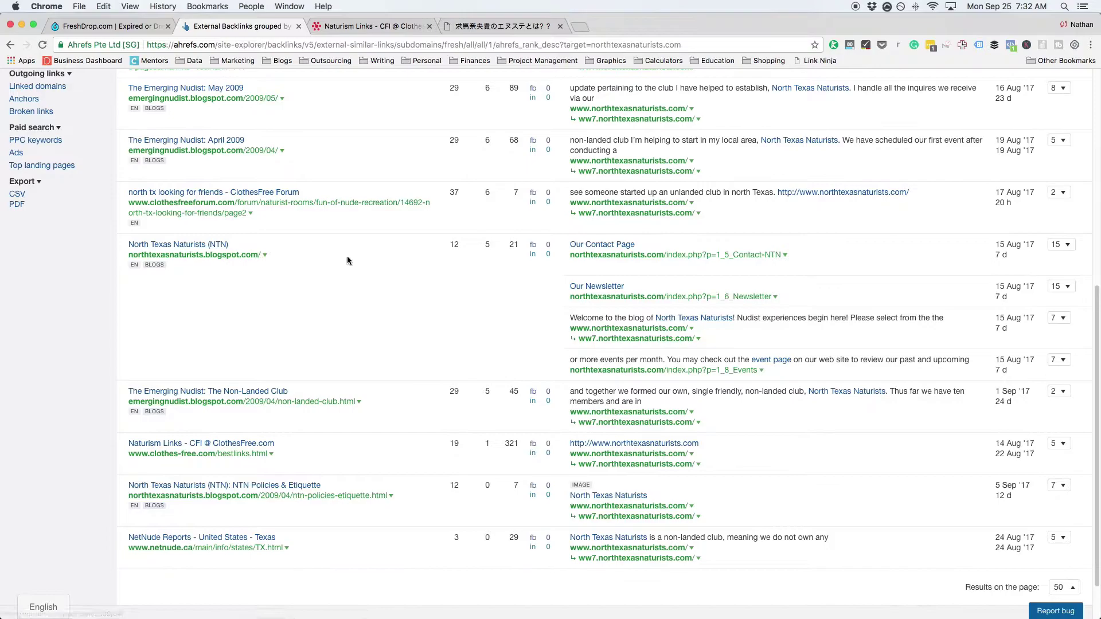
scroll(346, 255, "up", 15)
left_click(370, 27)
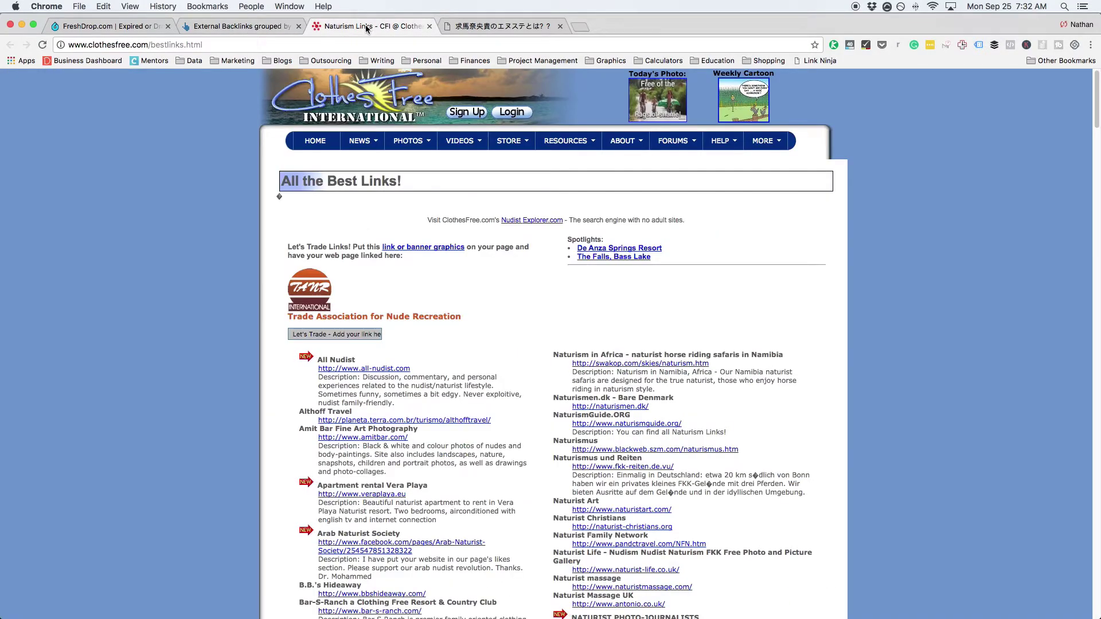
scroll(520, 281, "down", 10)
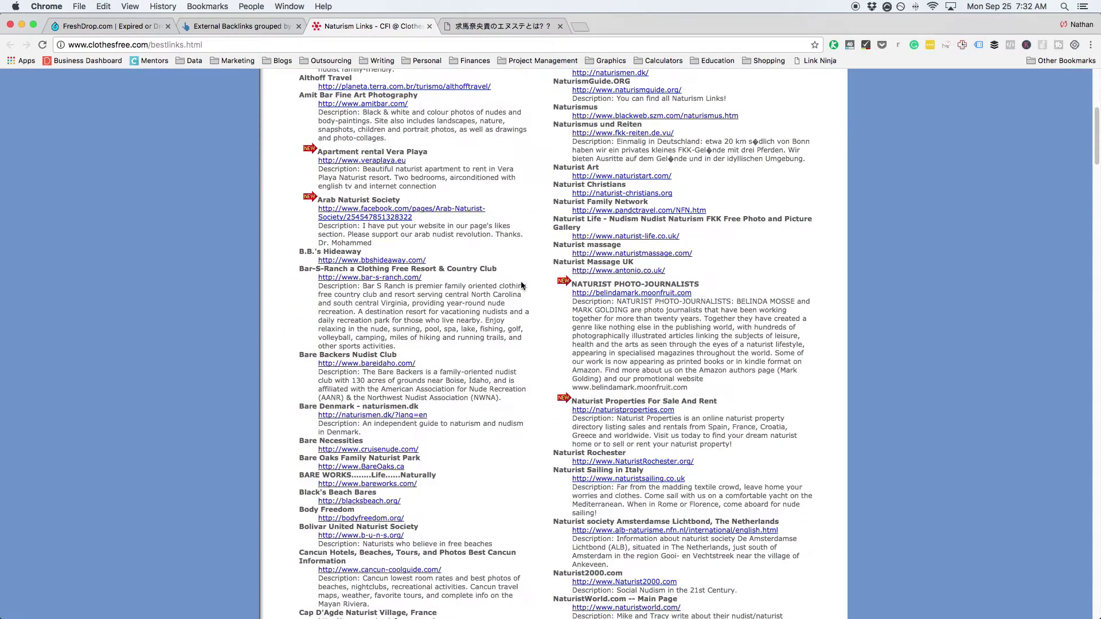
scroll(520, 282, "down", 5)
scroll(513, 270, "down", 10)
scroll(513, 270, "down", 8)
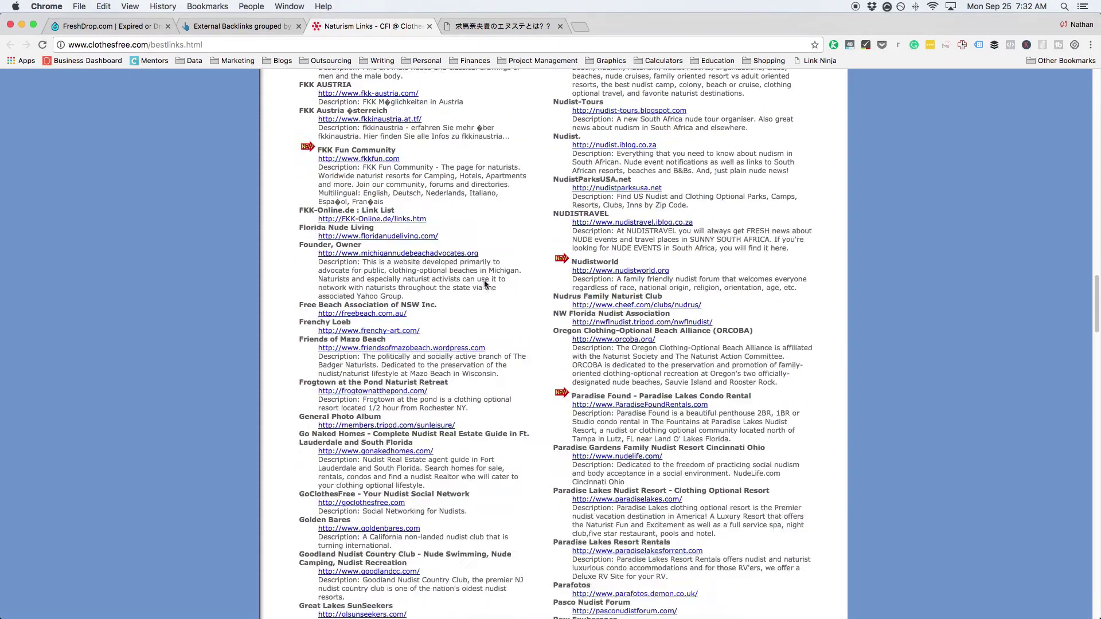
scroll(483, 278, "down", 8)
scroll(526, 279, "down", 10)
scroll(526, 280, "down", 8)
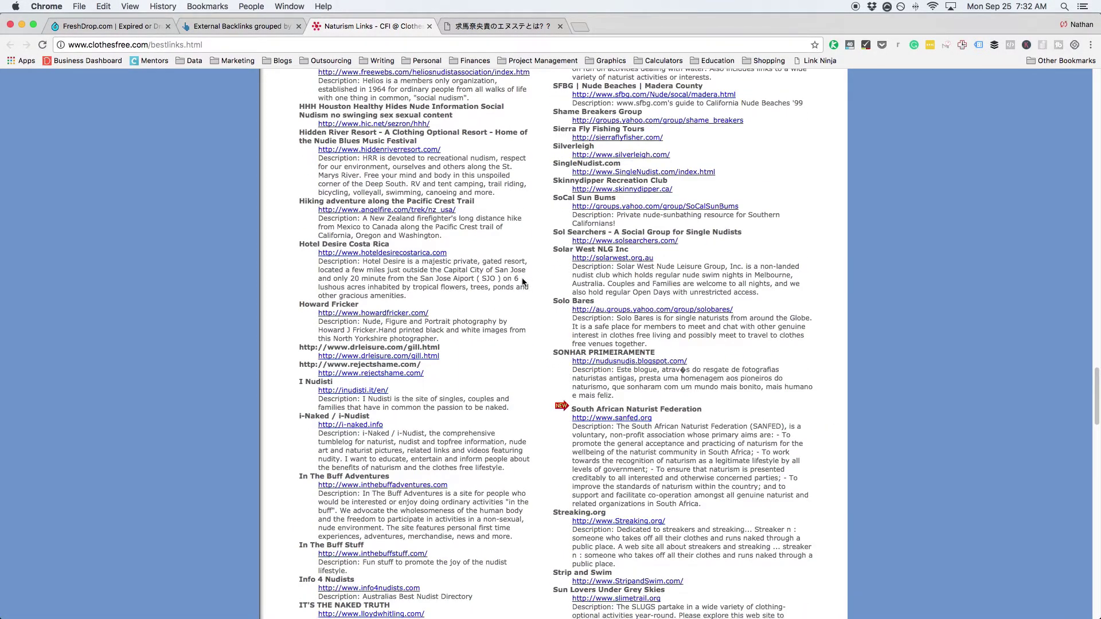
scroll(525, 280, "down", 8)
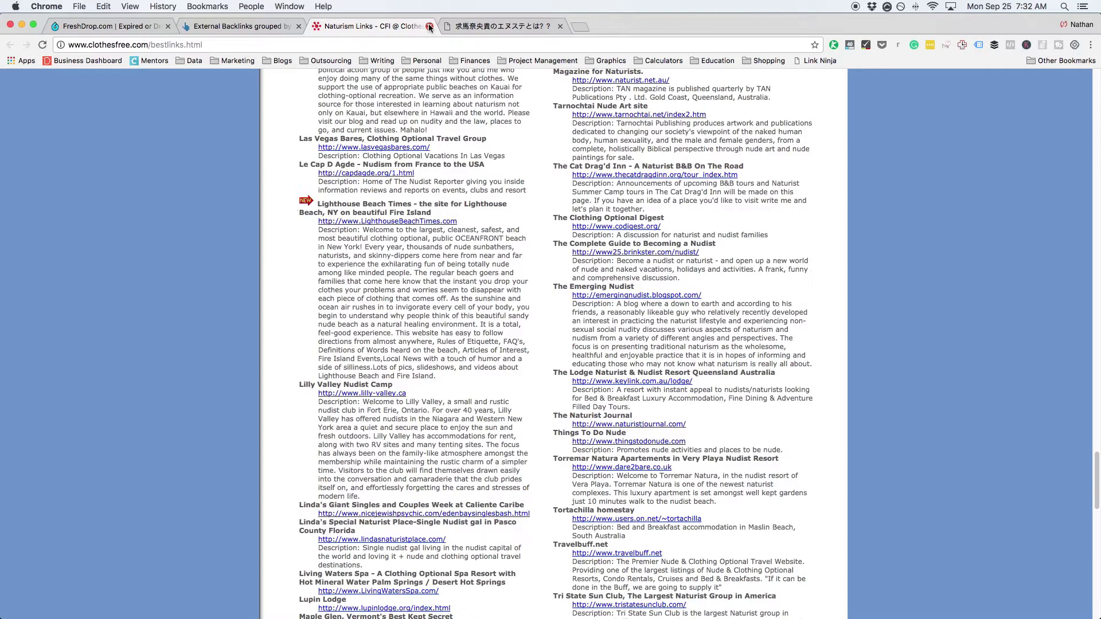
Close the ClothesFree page and go back to FreshDrop's 183-domain list by way of the Wayback tab.
left_click(430, 26)
left_click(366, 27)
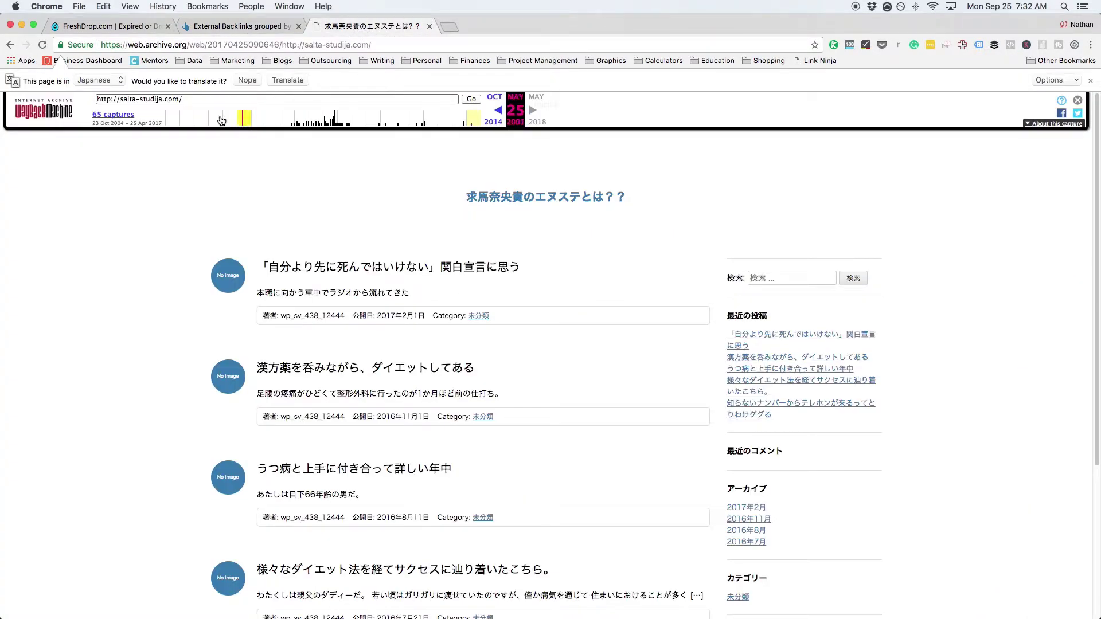
left_click(103, 26)
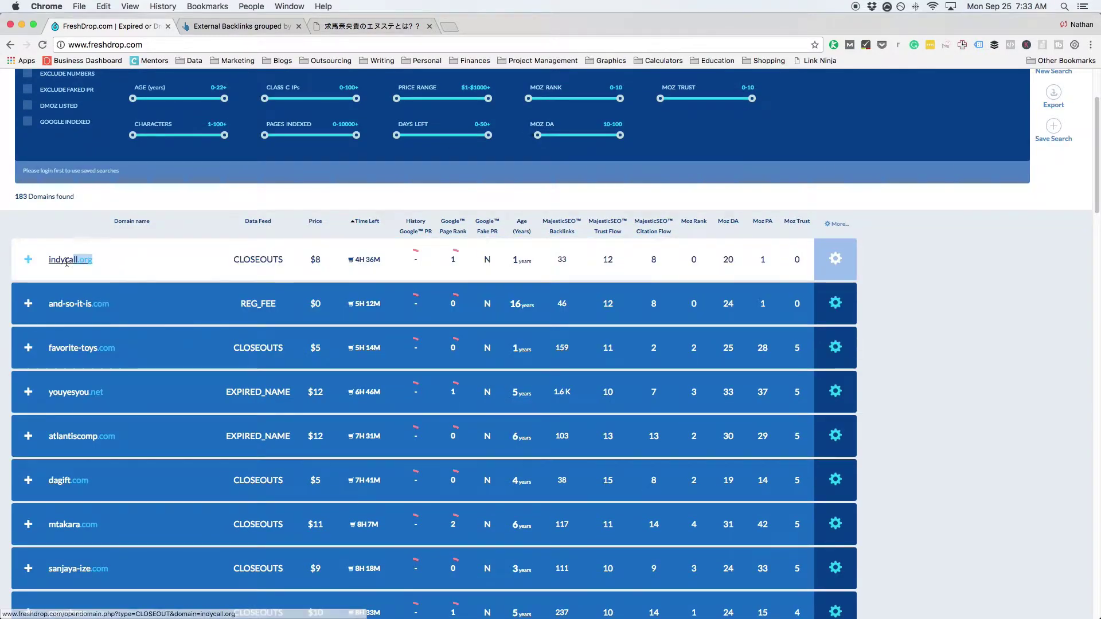
Copy indycall.org from FreshDrop into Ahrefs Site Explorer and open its Backlinks report.
left_click_drag(94, 260, 48, 260)
key("super+c")
left_click(27, 259)
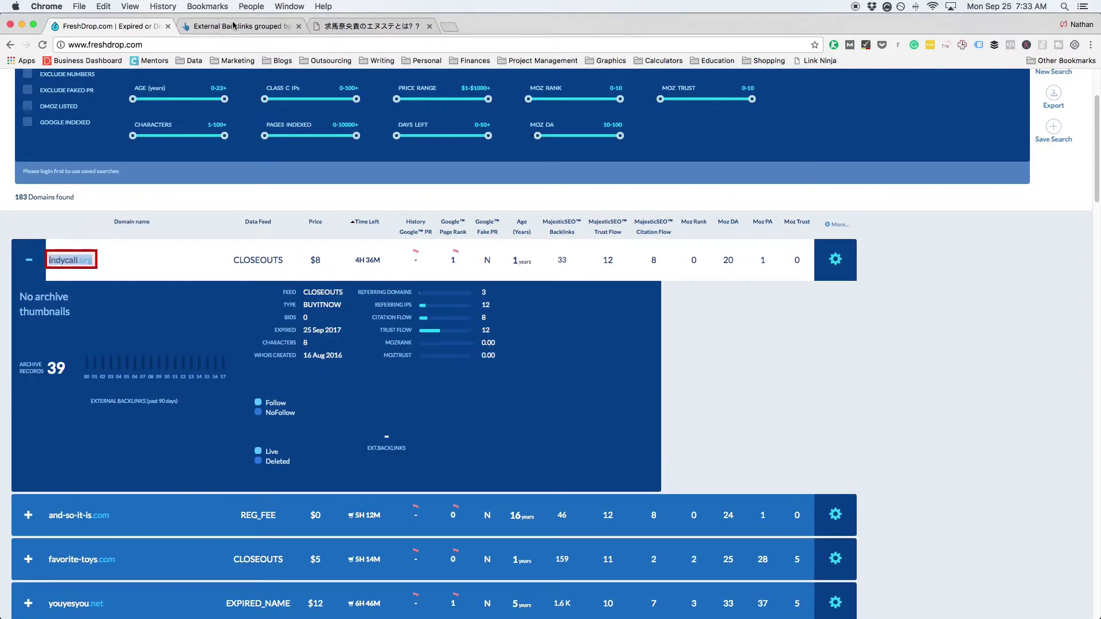
left_click(232, 26)
left_click(191, 104)
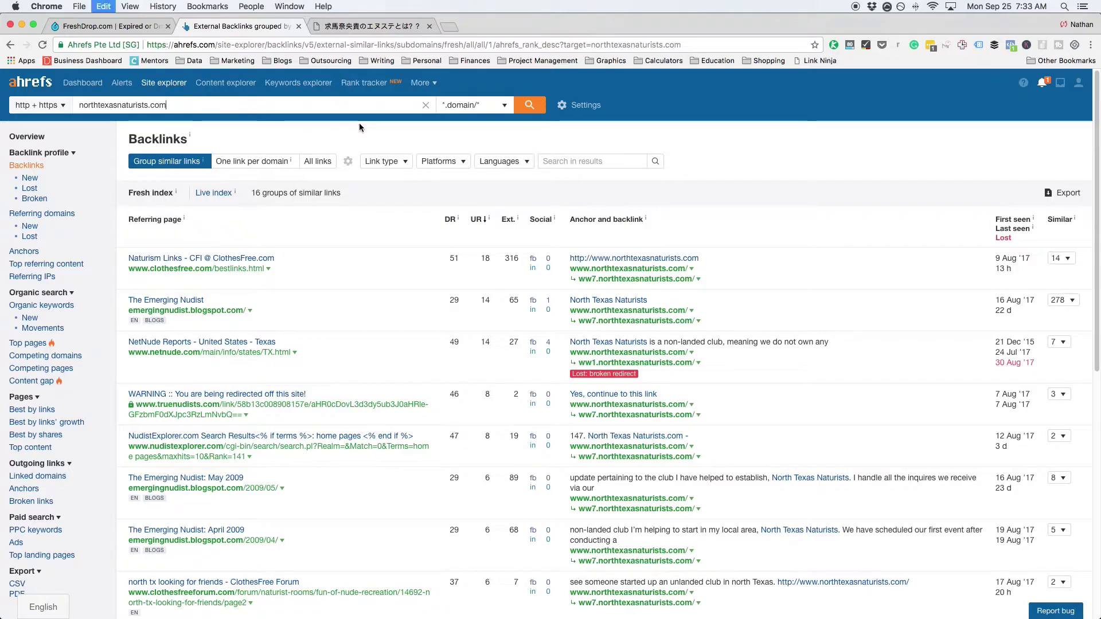
key("super+a")
key("super+v")
left_click(530, 104)
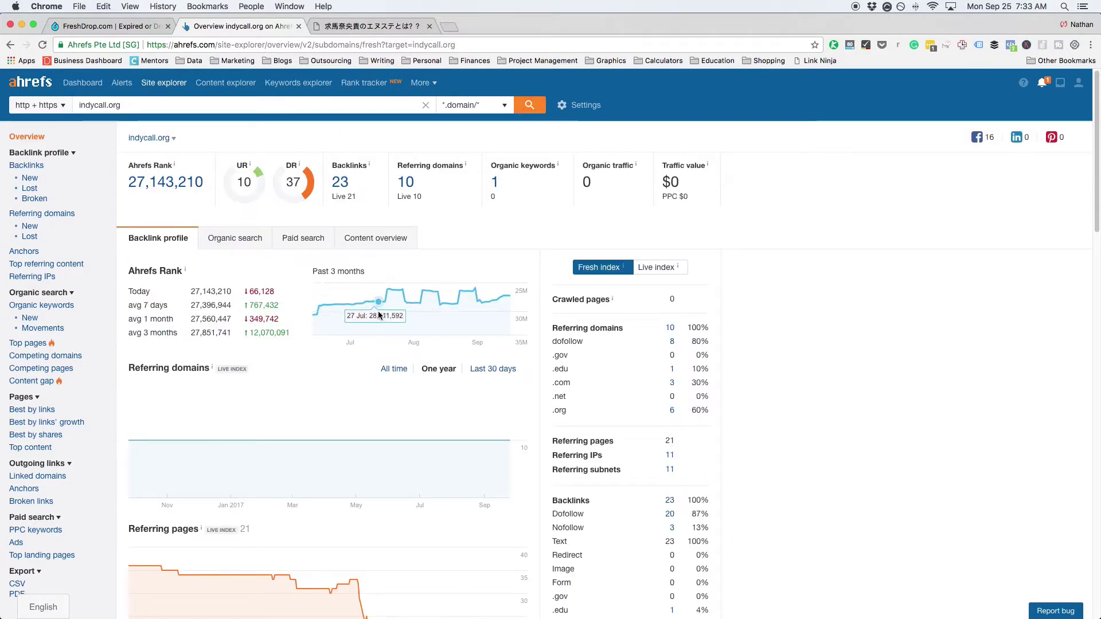
left_click(25, 165)
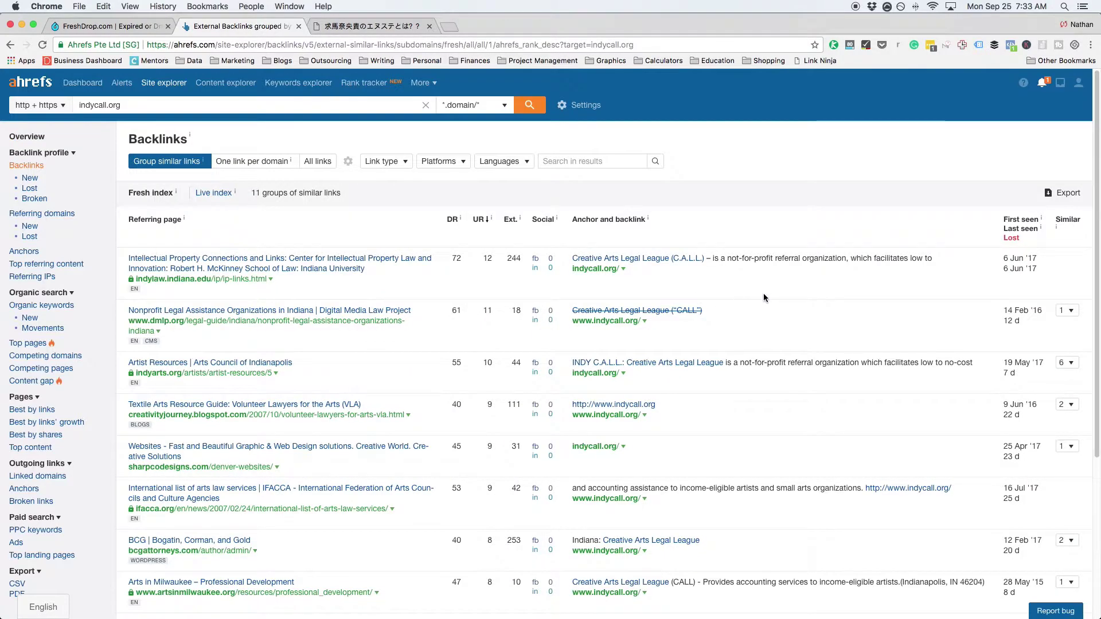
Open the indylaw, indyarts, IFACCA and Arts in Milwaukee linking pages in new tabs.
right_click(228, 279)
left_click(258, 293)
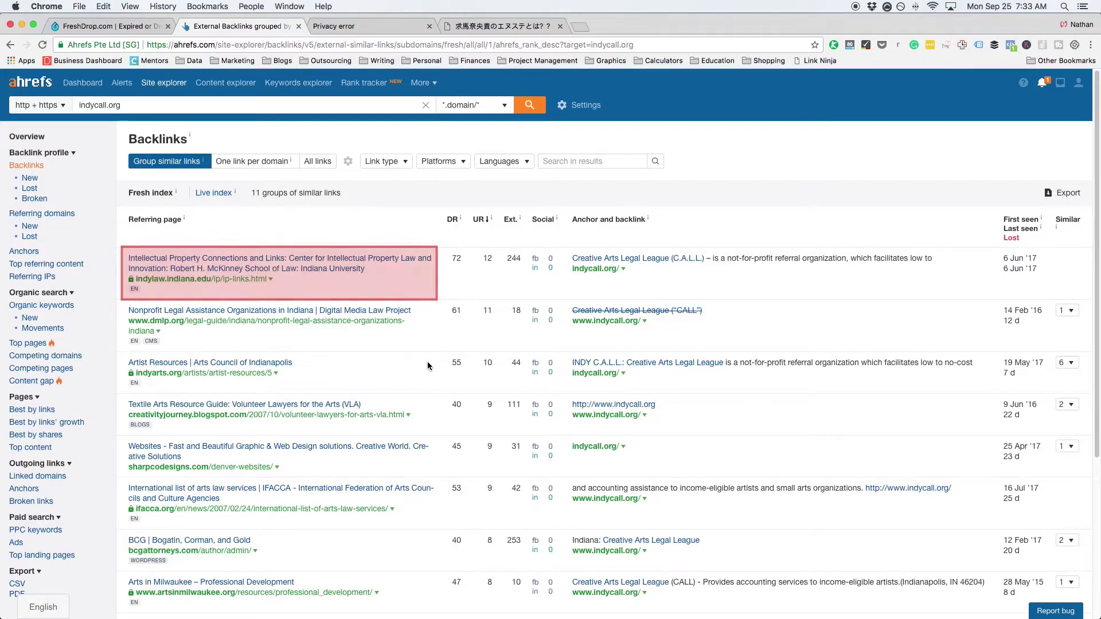
scroll(430, 363, "down", 2)
right_click(197, 306)
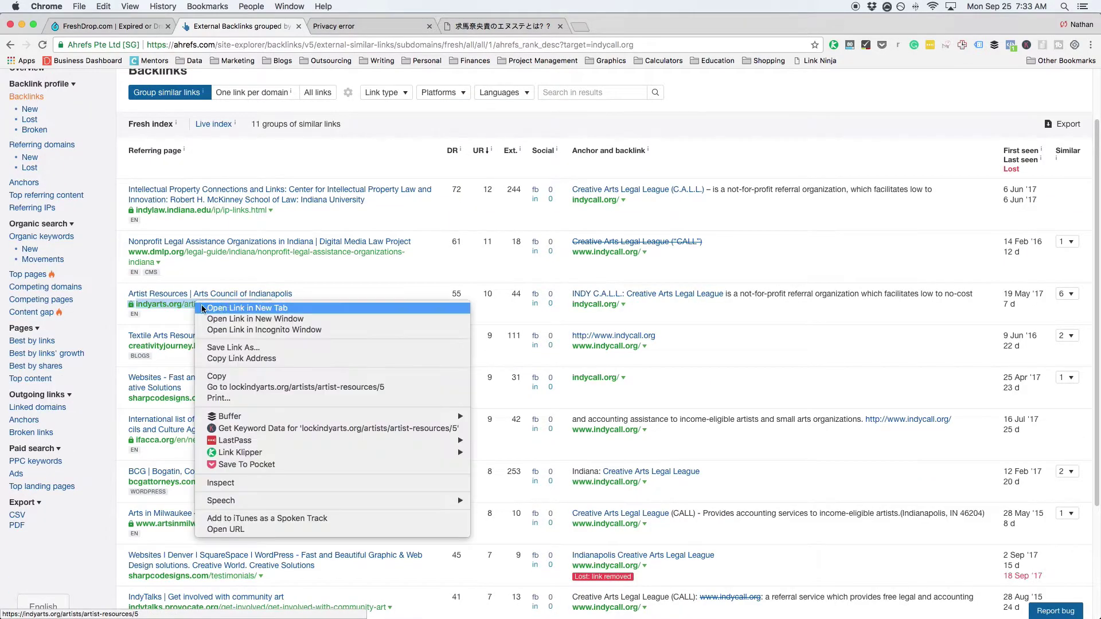
left_click(250, 308)
scroll(430, 321, "down", 3)
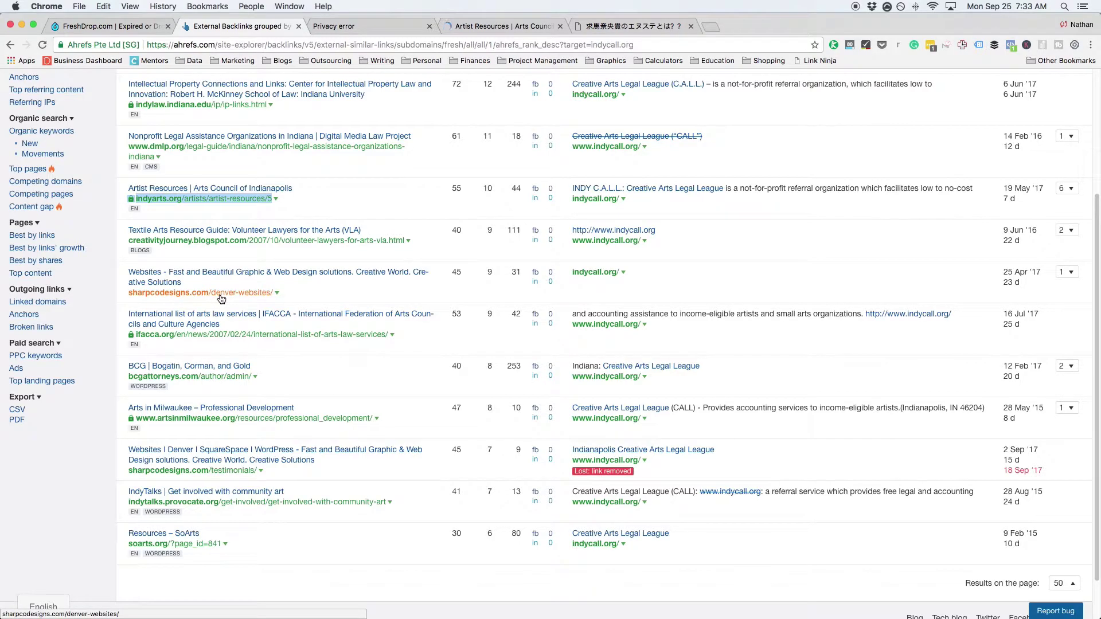
scroll(258, 327, "down", 2)
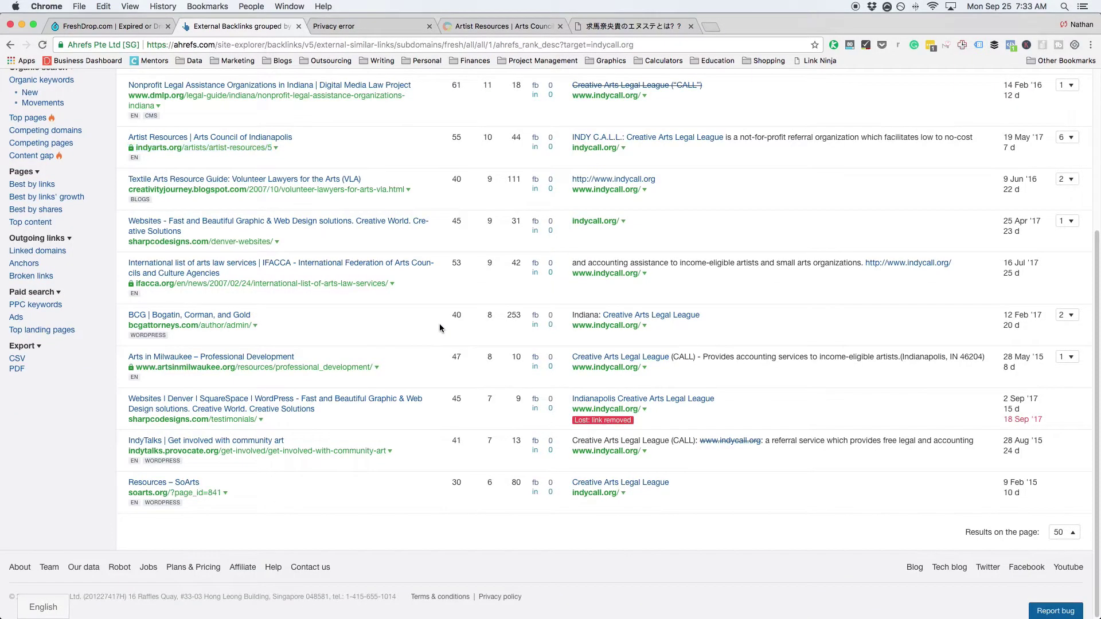
right_click(214, 288)
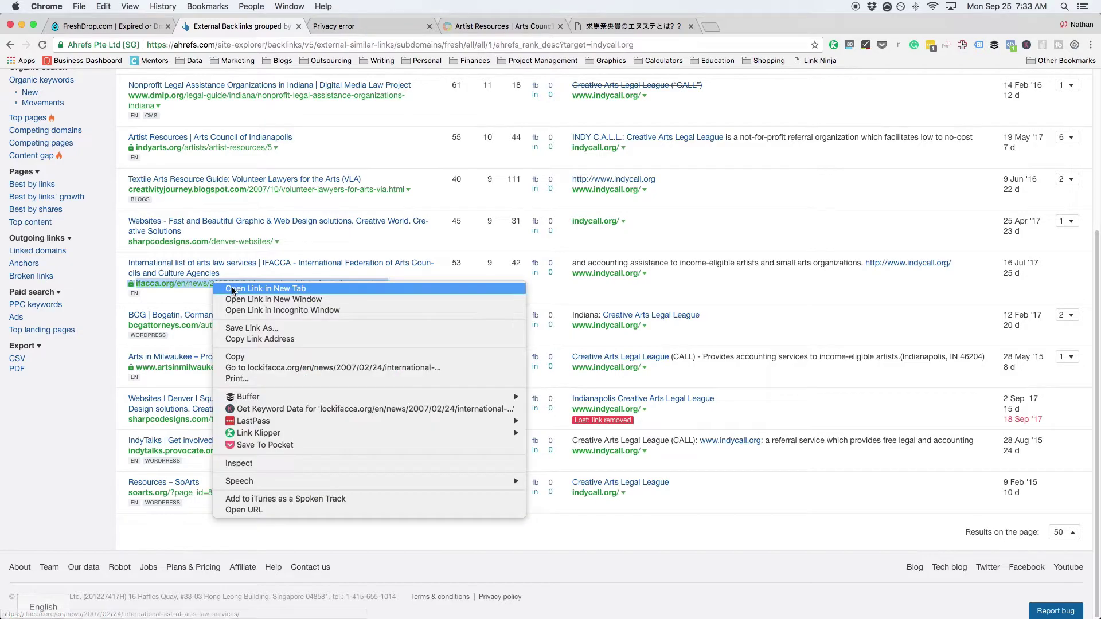
left_click(259, 297)
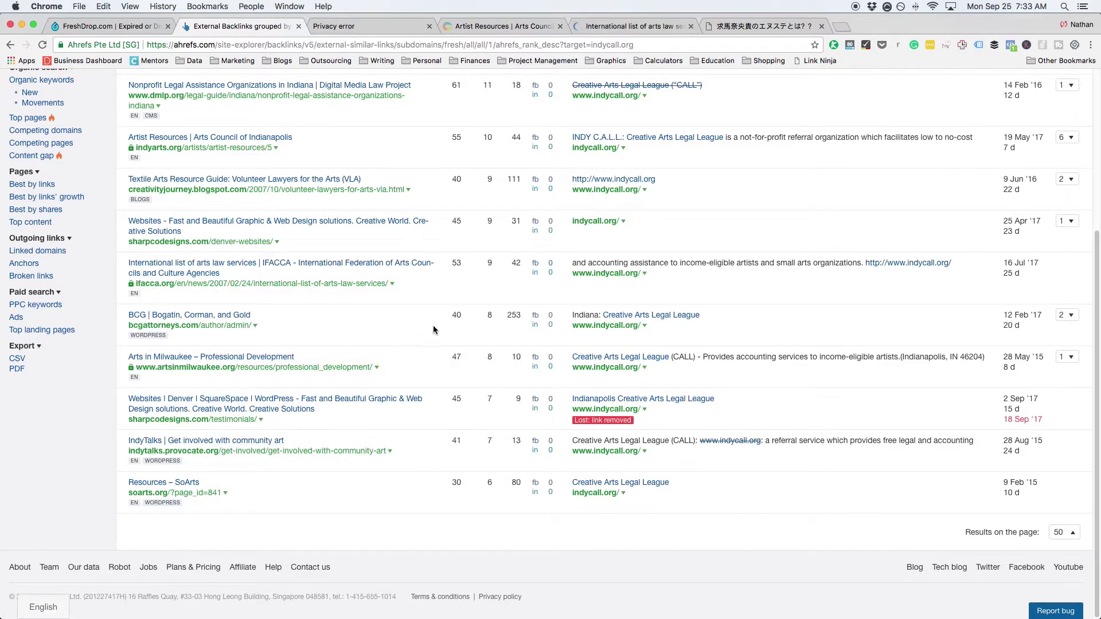
right_click(327, 367)
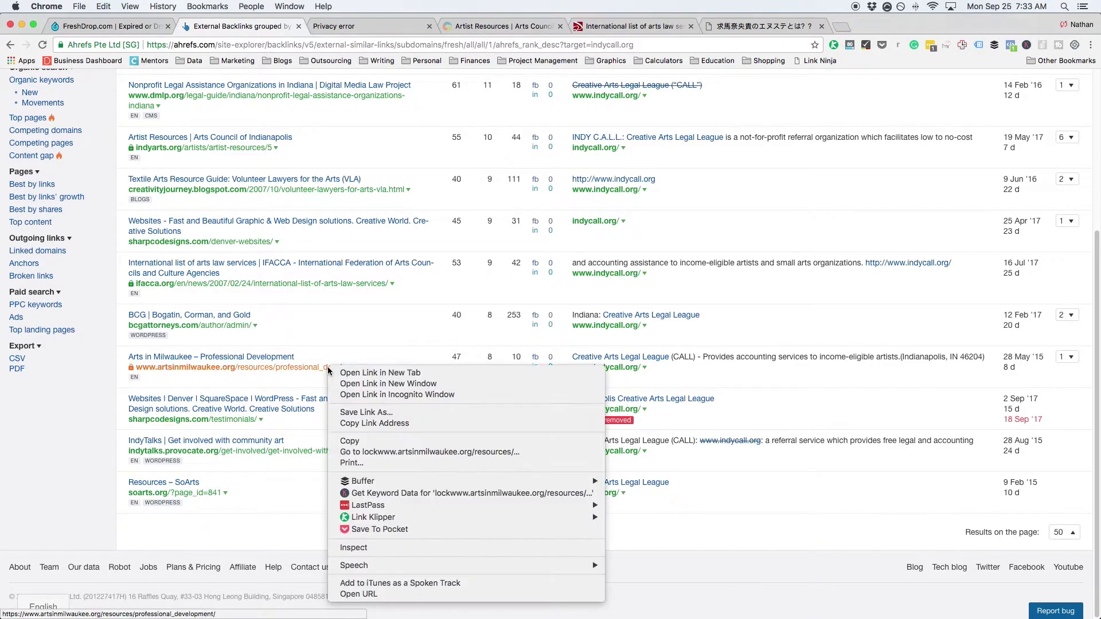
left_click(352, 375)
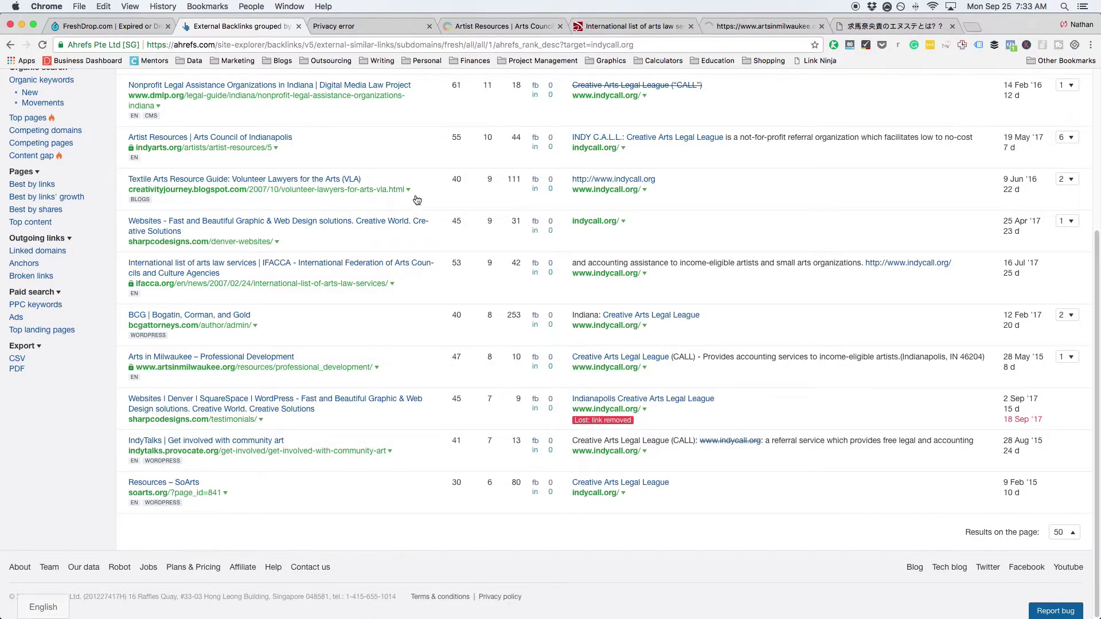
left_click(370, 26)
Close the privacy-error, Arts Council, IFACCA and Arts in Milwaukee tabs.
left_click(428, 26)
mouse_move(448, 239)
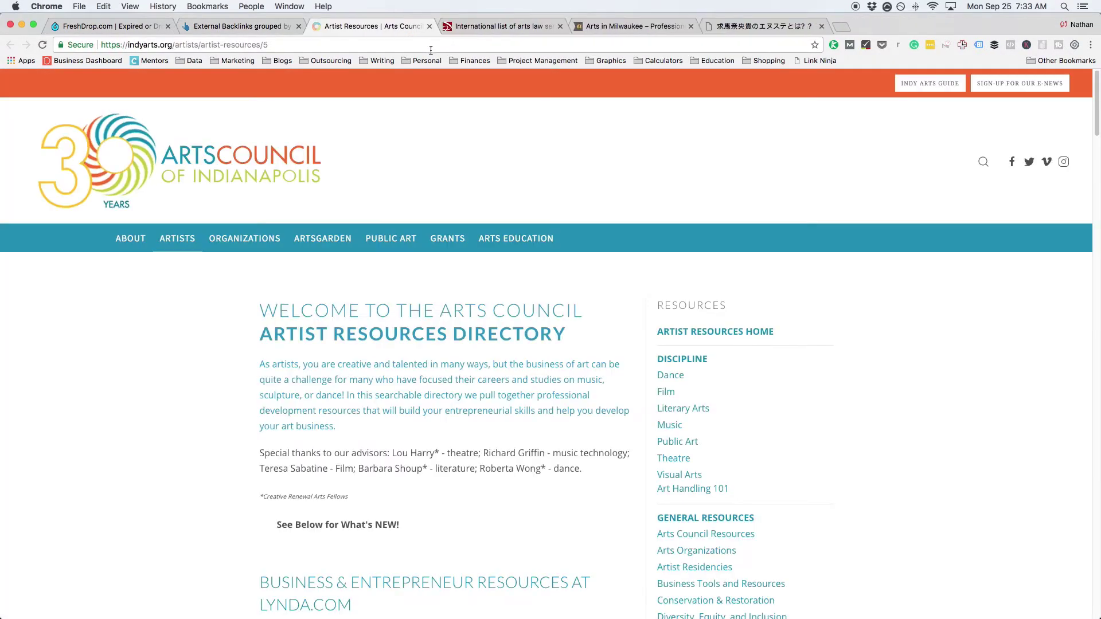
scroll(545, 331, "down", 5)
scroll(544, 331, "down", 5)
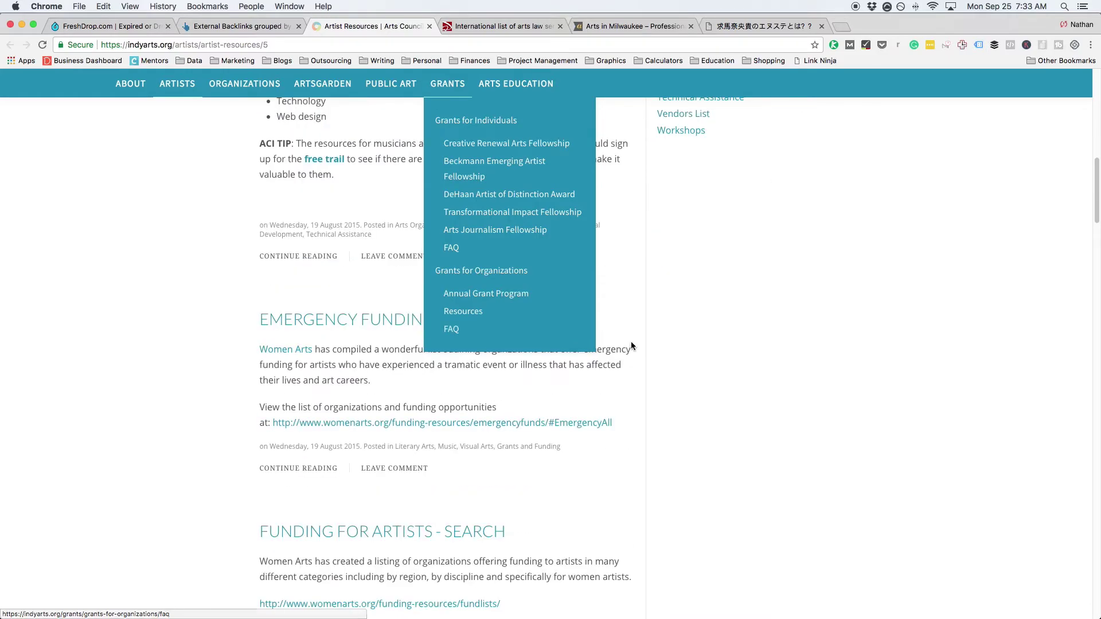
left_click(428, 26)
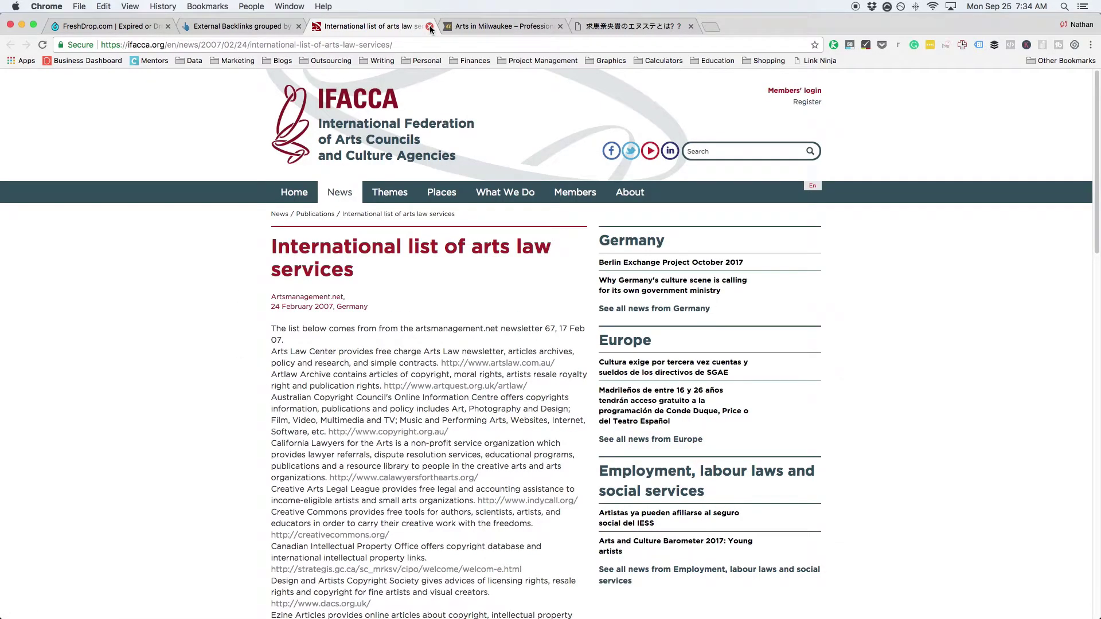
scroll(511, 318, "down", 5)
scroll(512, 318, "down", 5)
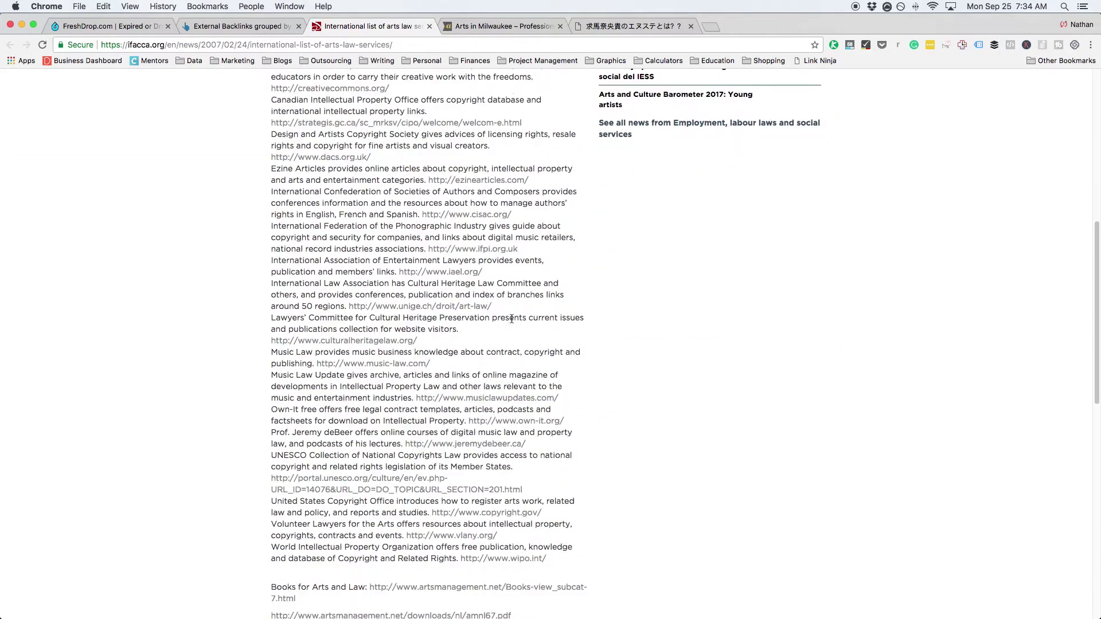
left_click(428, 25)
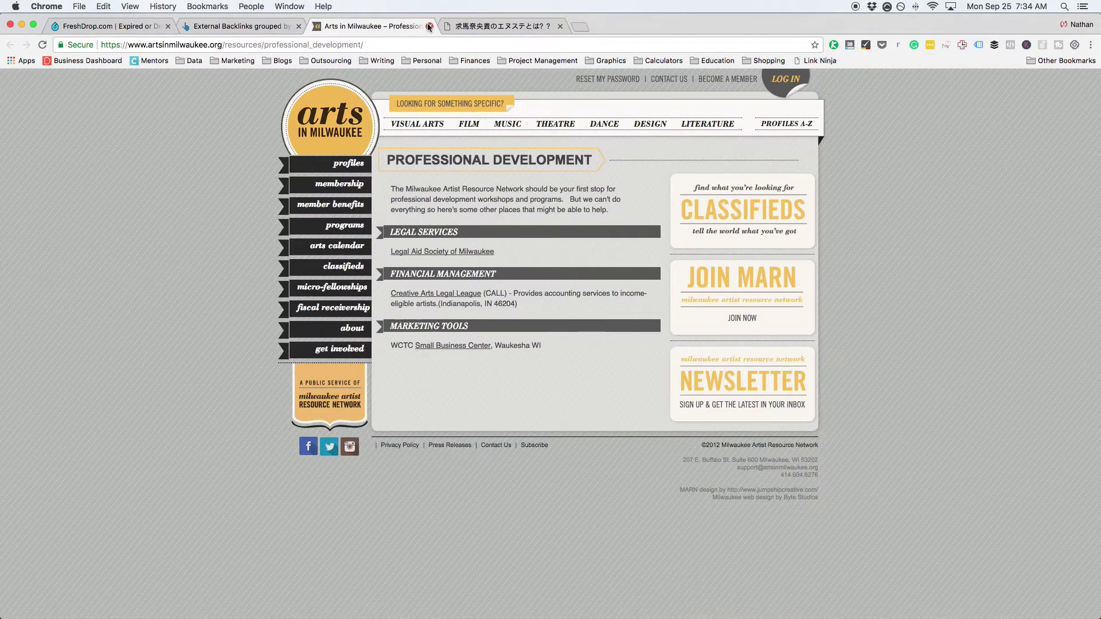
left_click(428, 26)
Replace the archived Japanese address in the Wayback toolbar with indycall.org and submit.
left_click(378, 26)
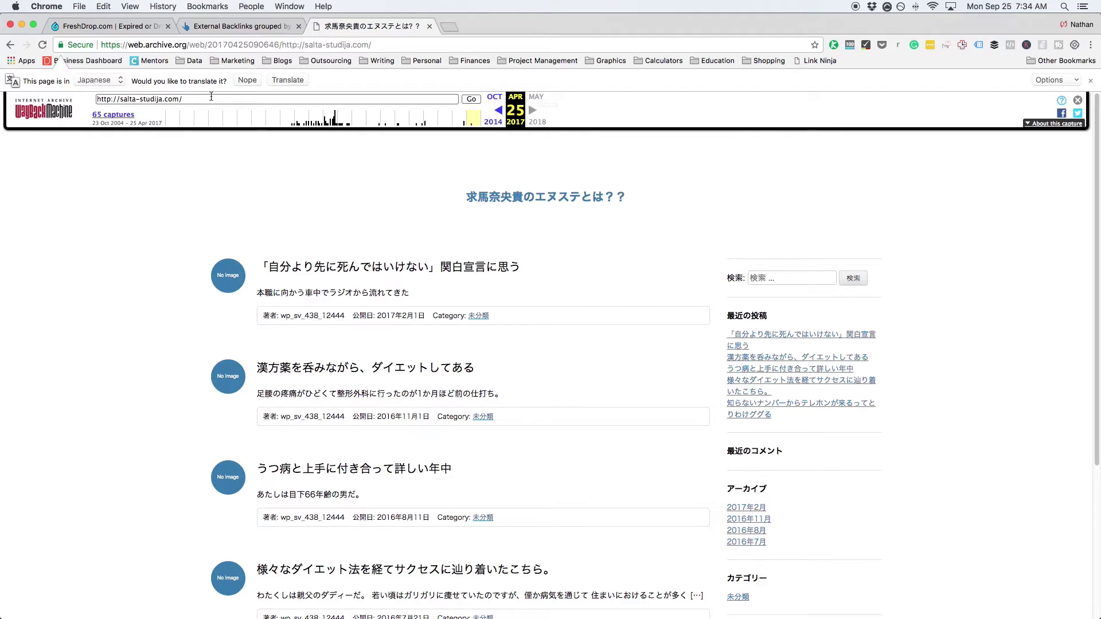
left_click(195, 100)
key("super+a")
type("indycall.org")
key("Return")
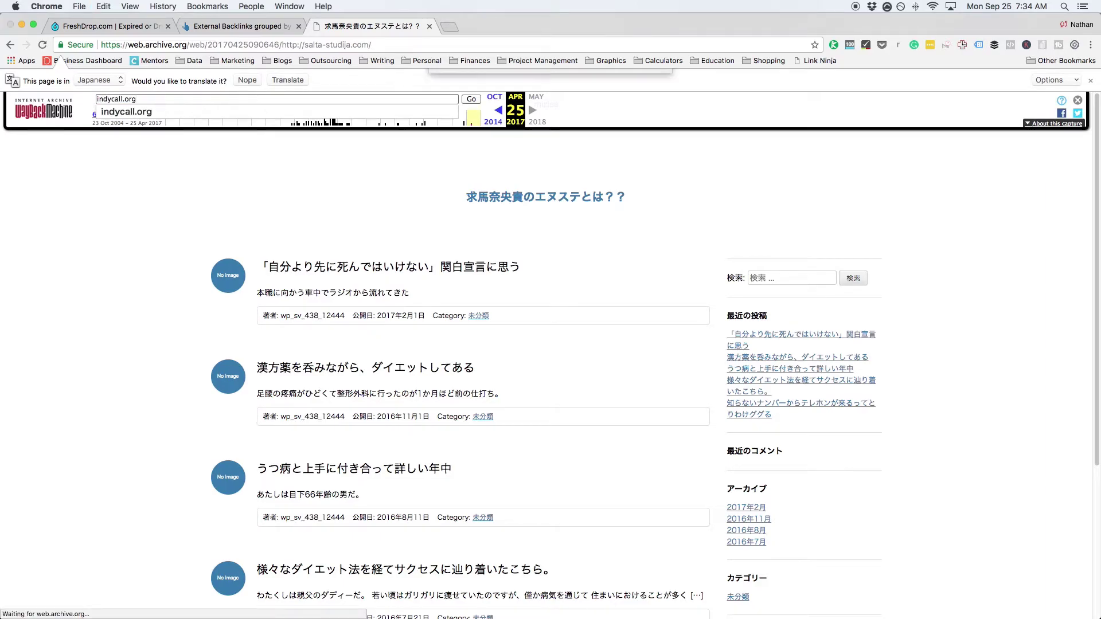
Dismiss the Save prompt twice and decline translating the Japanese page.
left_click(603, 178)
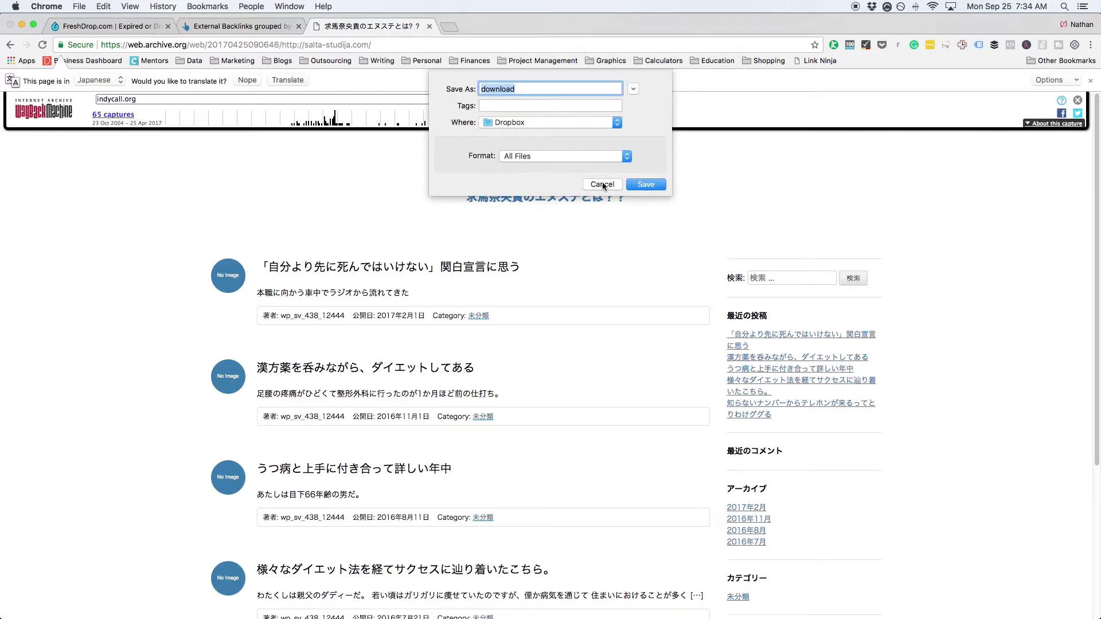
left_click(600, 183)
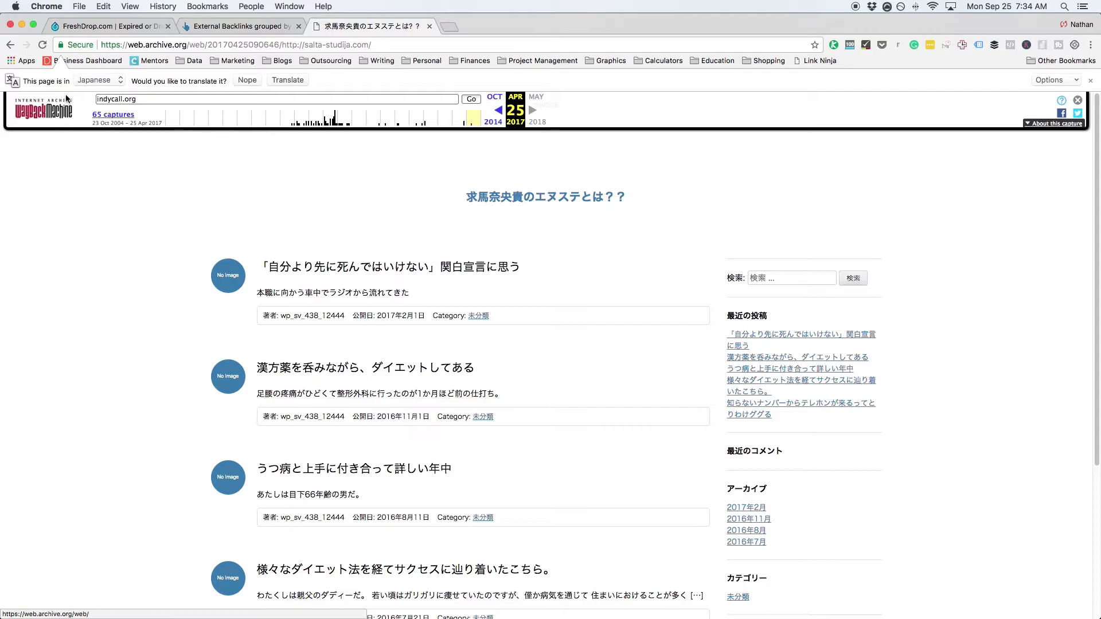
left_click(246, 81)
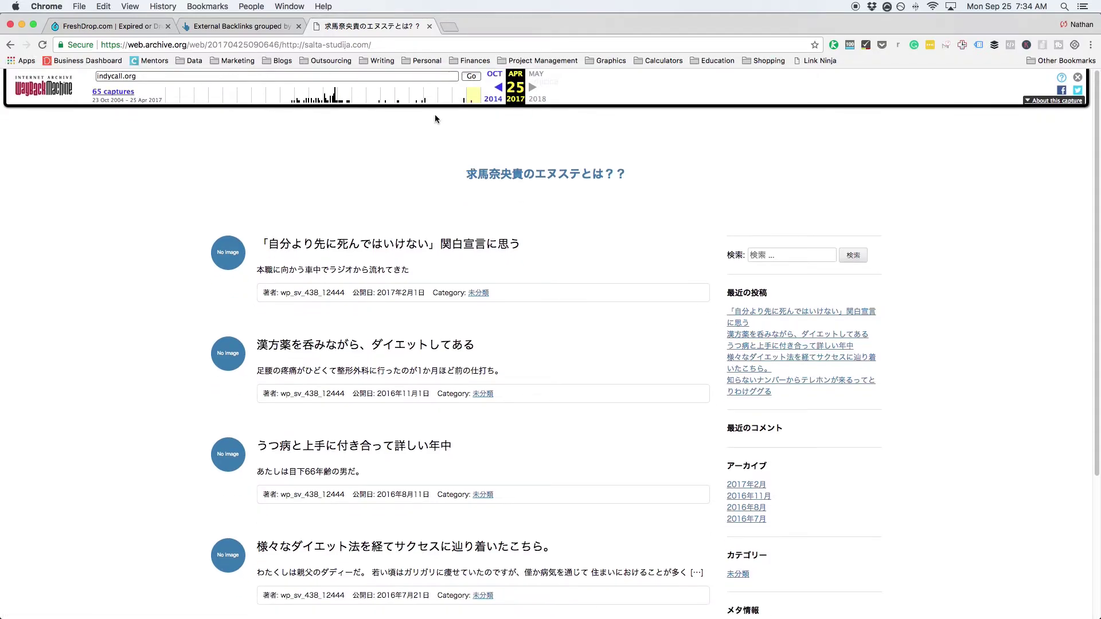
left_click(11, 45)
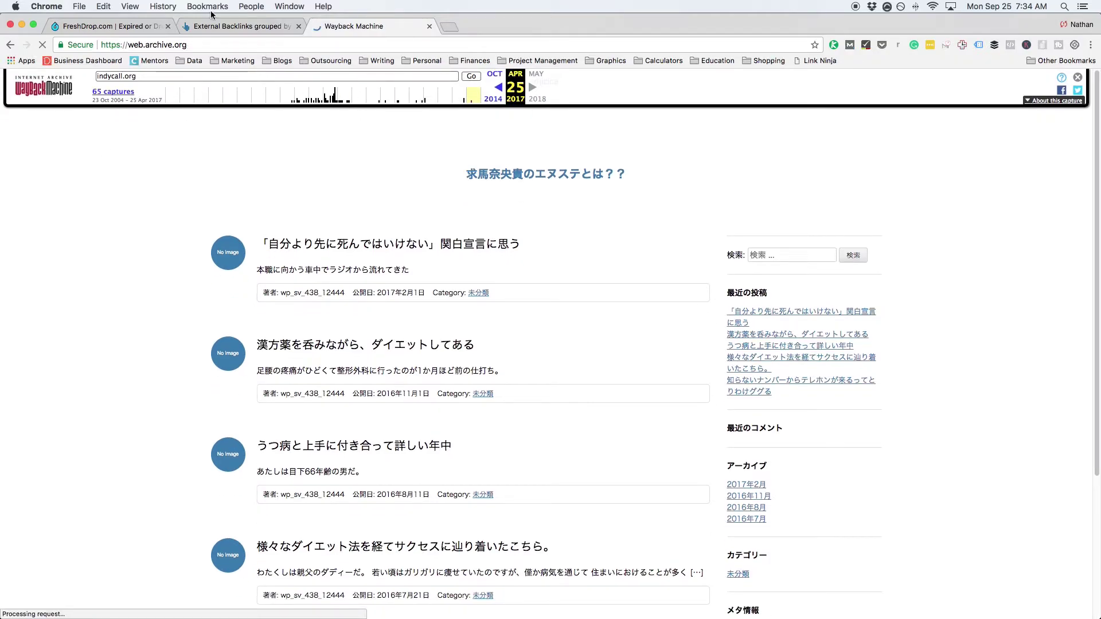
left_click(237, 26)
scroll(211, 190, "up", 10)
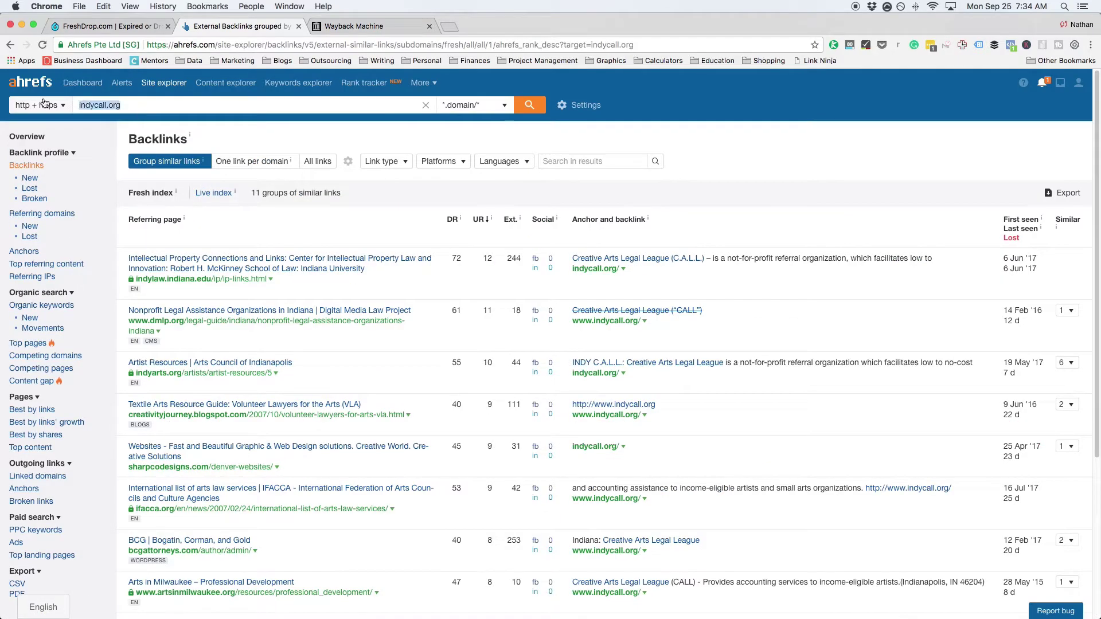
Search Wayback Machine for indycall.org and open a 2017 capture, dismissing the Save prompts.
left_click(354, 25)
left_click(509, 161)
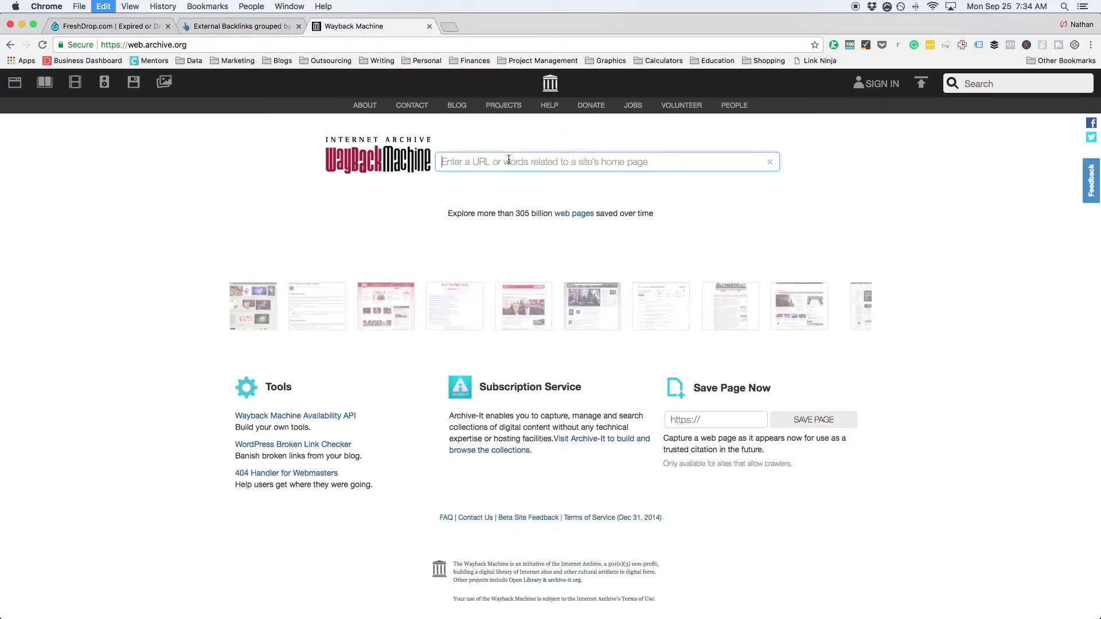
type("indycall.org")
key("Return")
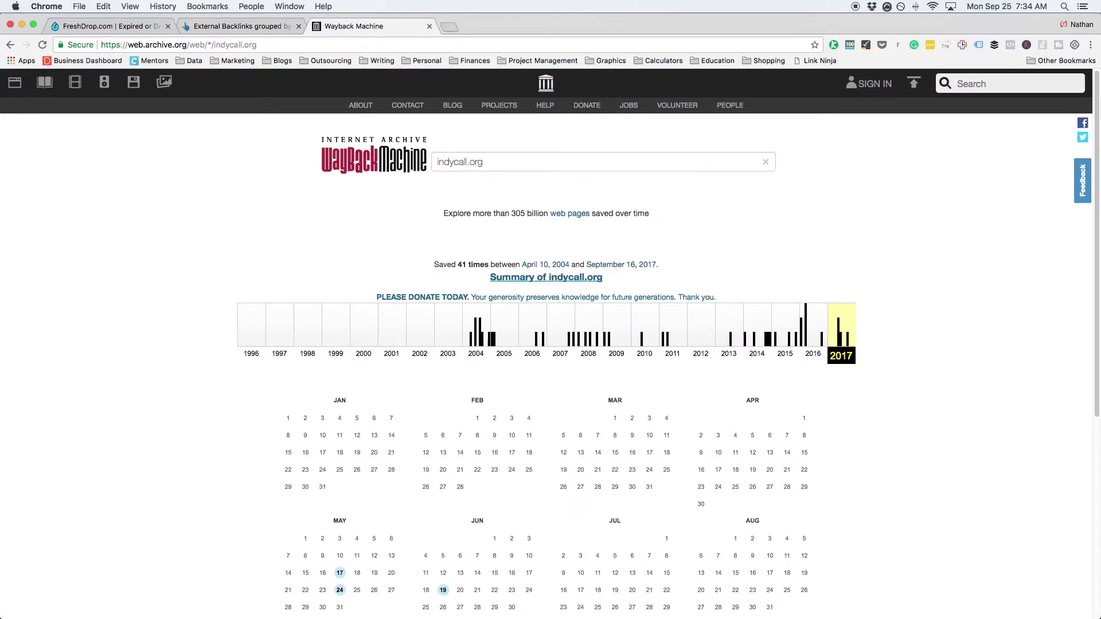
scroll(644, 398, "down", 8)
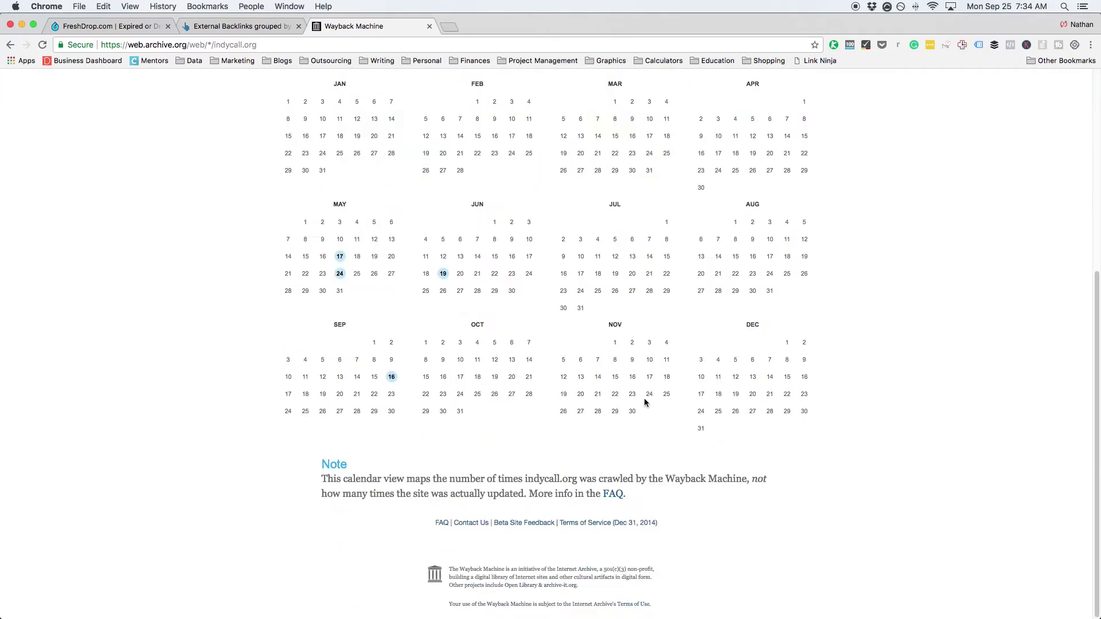
left_click(442, 273)
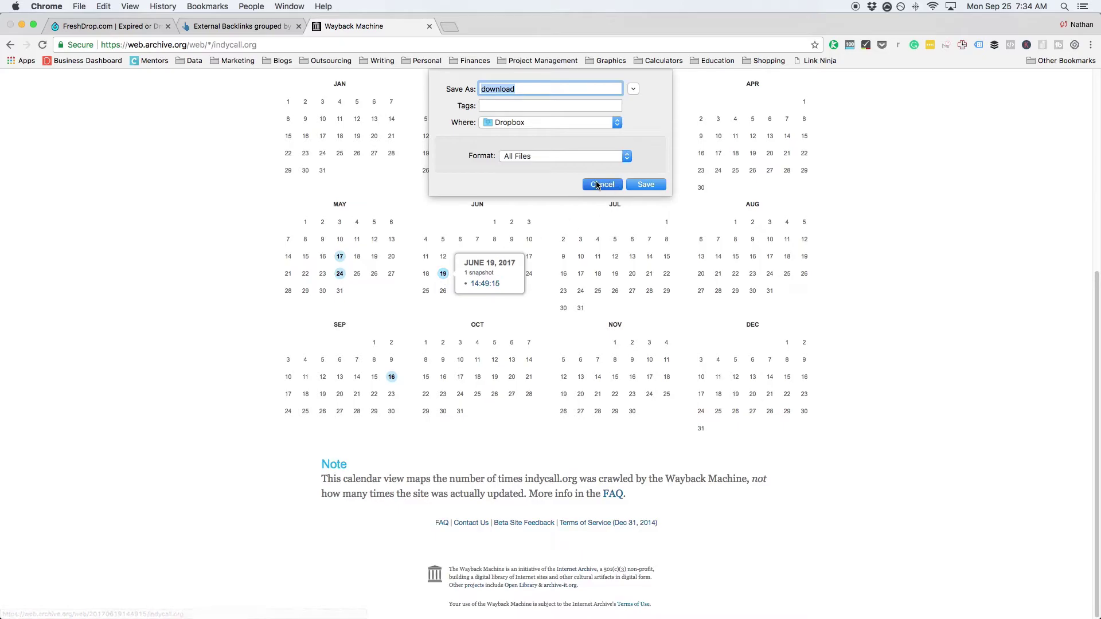
key("Escape")
left_click(339, 256)
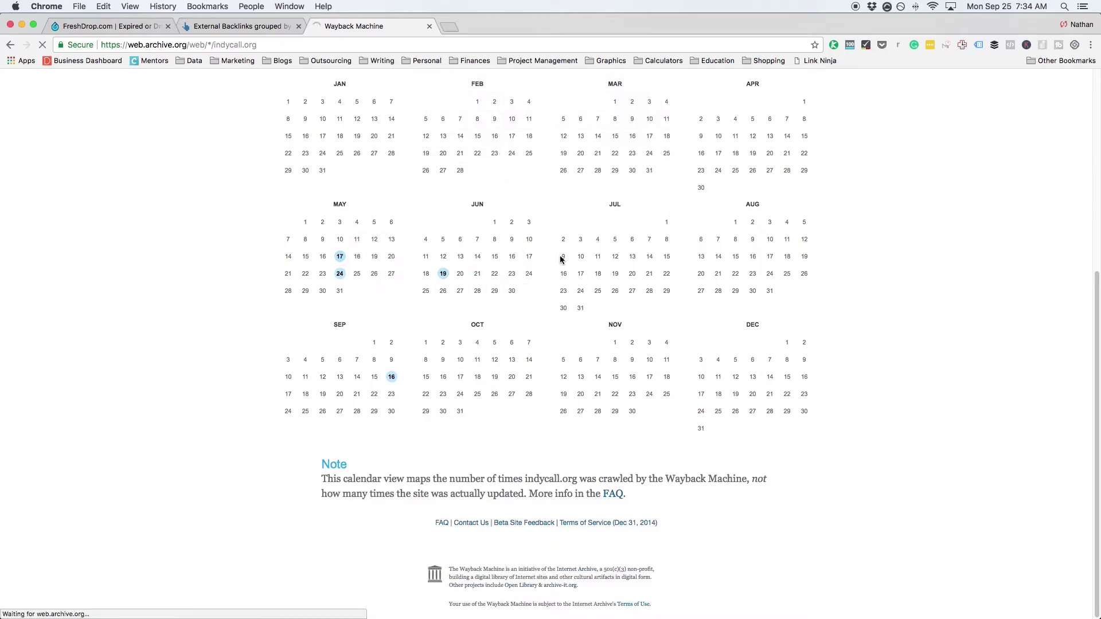
key("Escape")
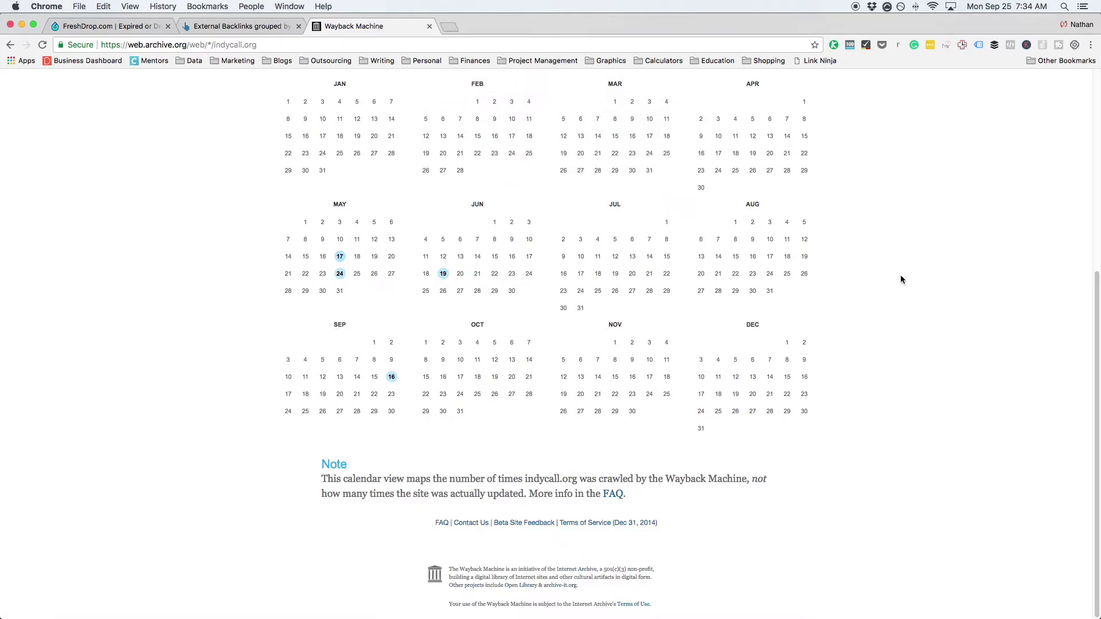
scroll(900, 275, "up", 10)
Open a 2015 indycall.org capture from the calendar, then jump to a later 2015 capture.
left_click(787, 329)
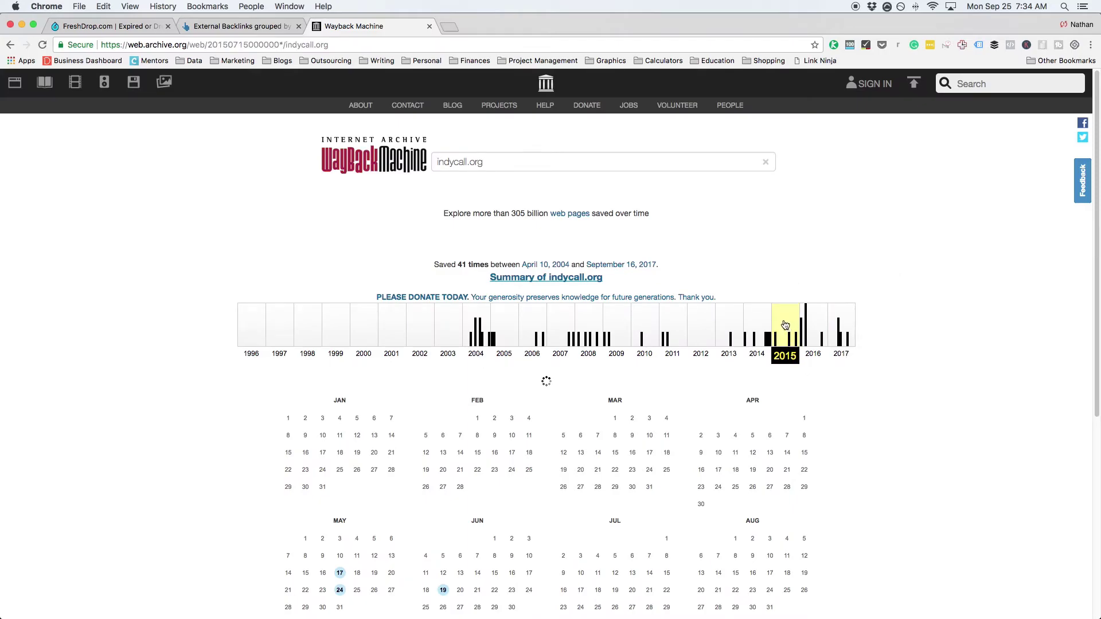
scroll(790, 351, "down", 5)
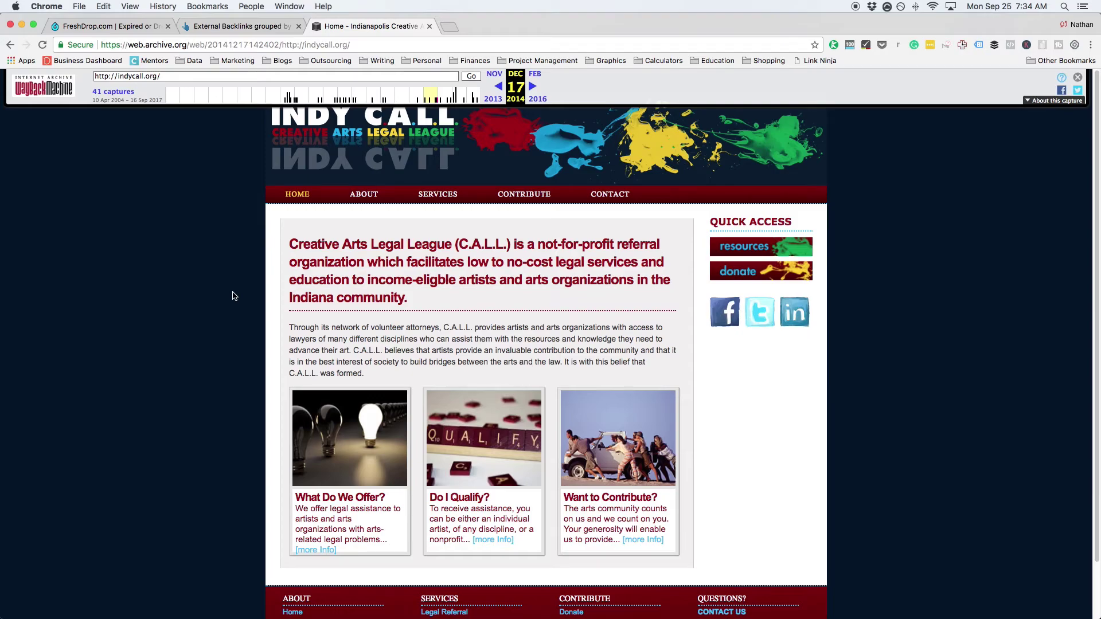
scroll(232, 296, "down", 2)
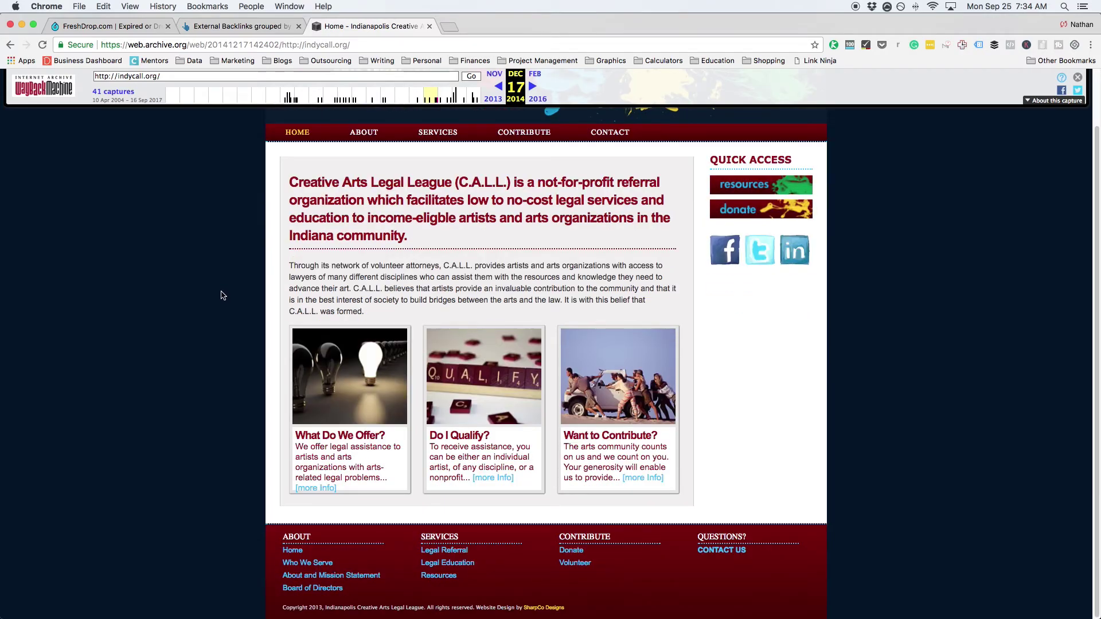
scroll(221, 292, "up", 2)
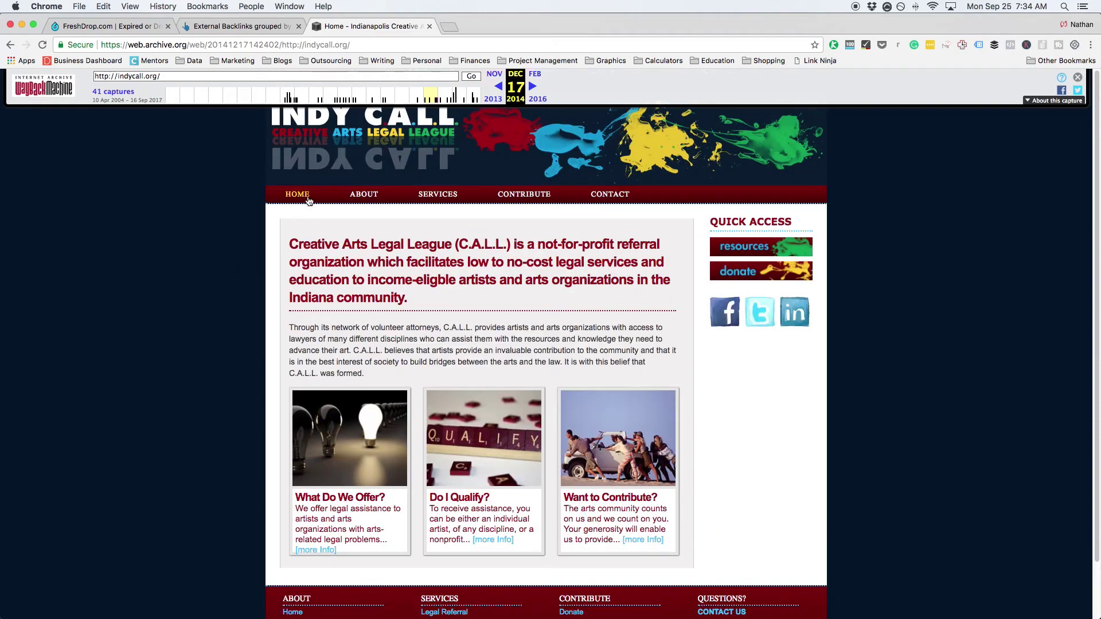
left_click(447, 98)
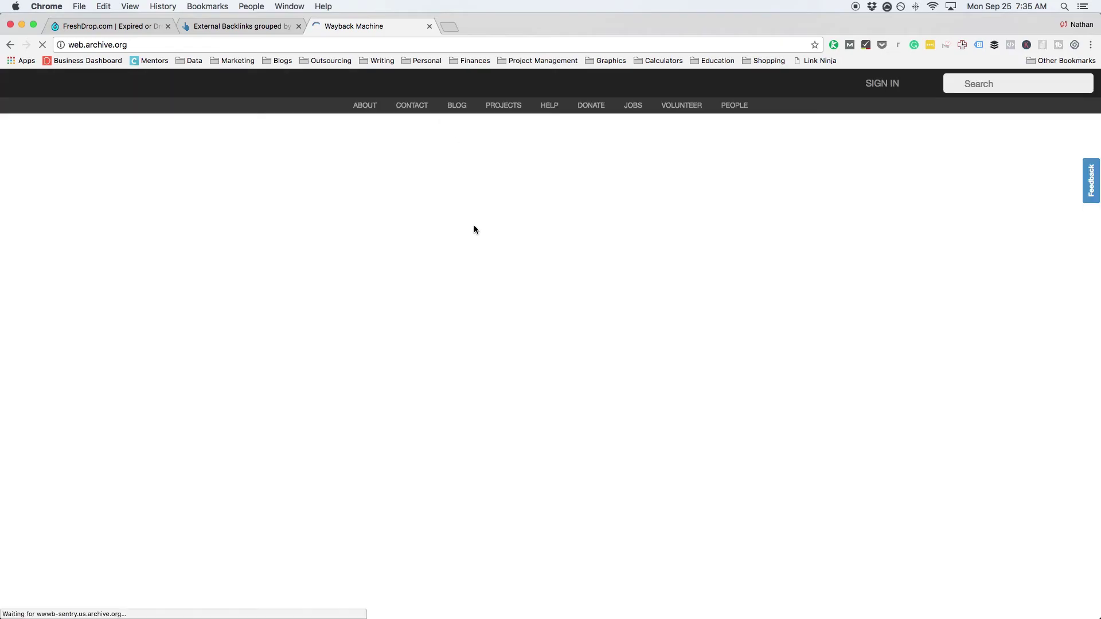
Return to FreshDrop's domain list and collapse indycall.org's details panel.
left_click(120, 26)
left_click(924, 296)
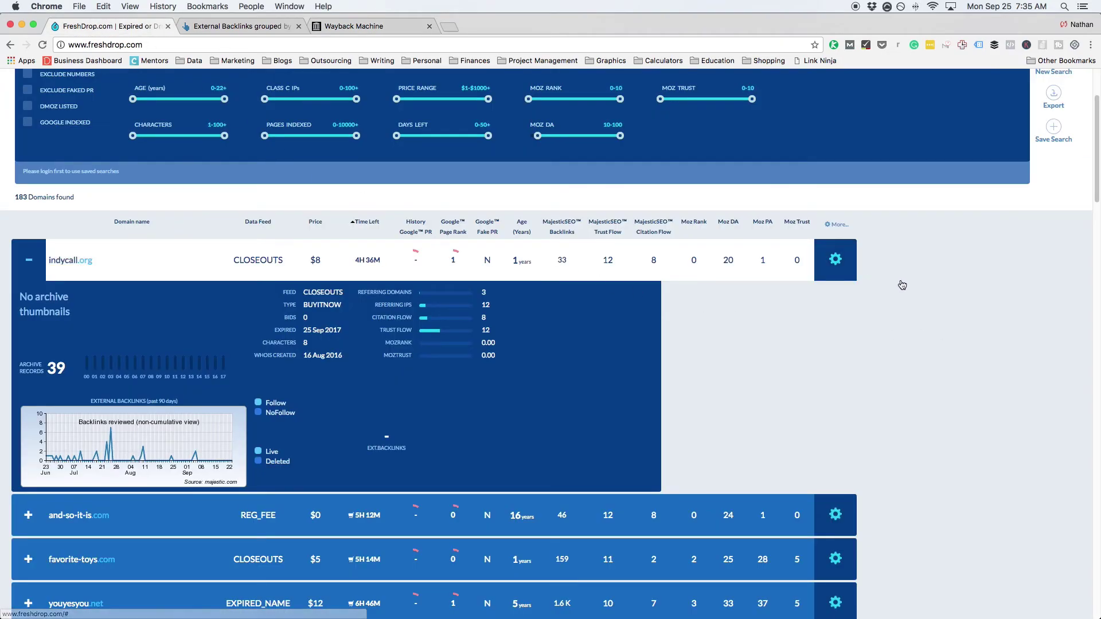
left_click(73, 260)
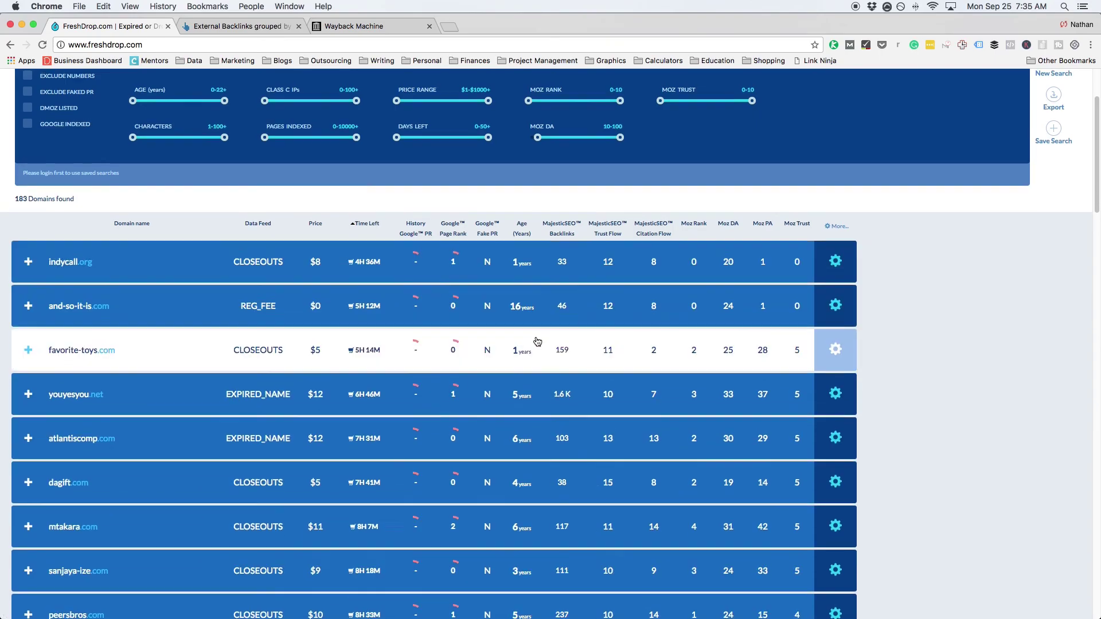
scroll(352, 306, "up", 5)
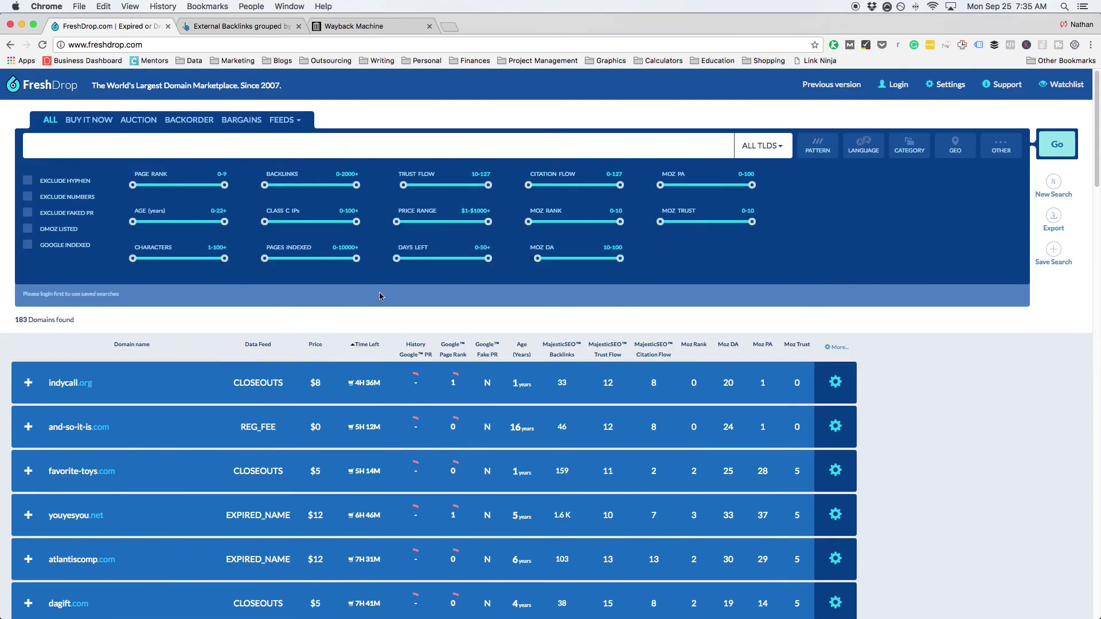